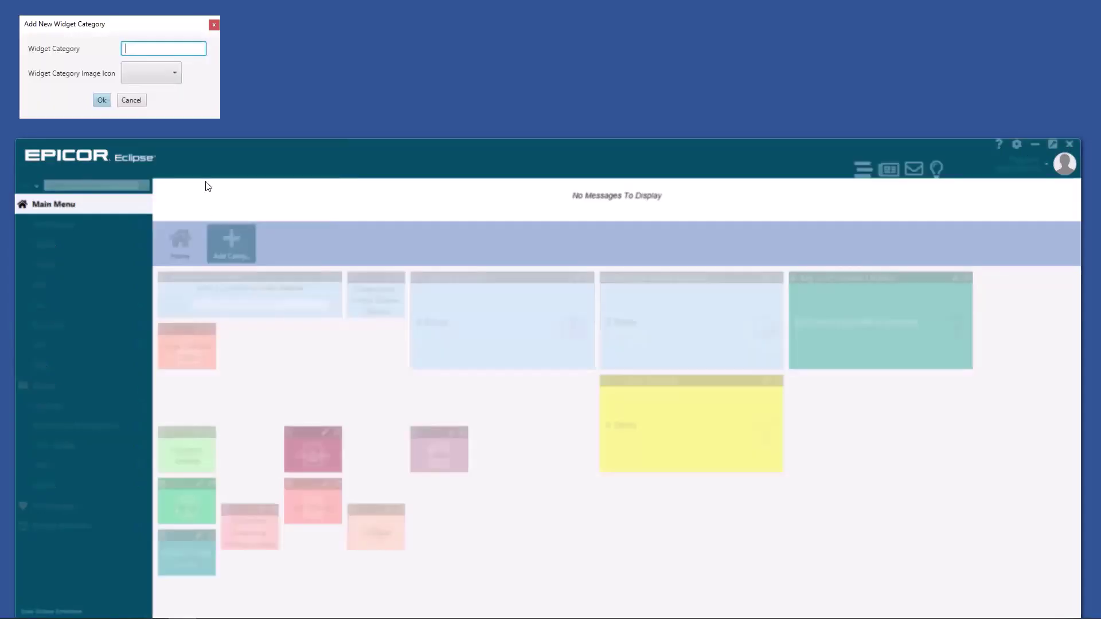
Name the new widget category 'AR', give it the spiral 5 icon, and confirm
type("AR")
left_click(172, 74)
left_click(138, 99)
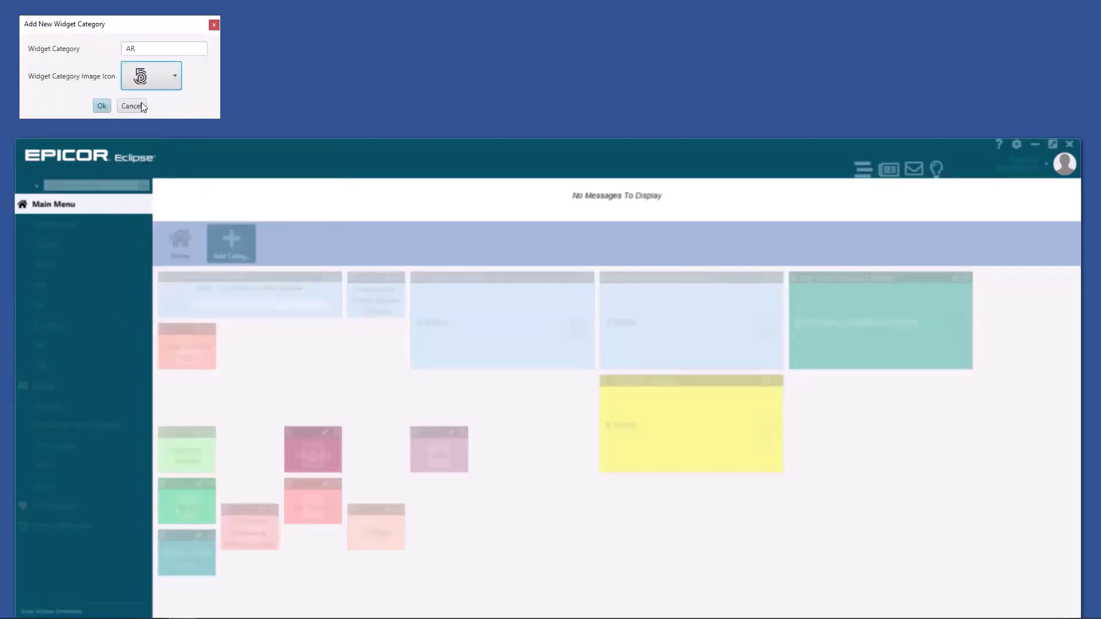
left_click(101, 106)
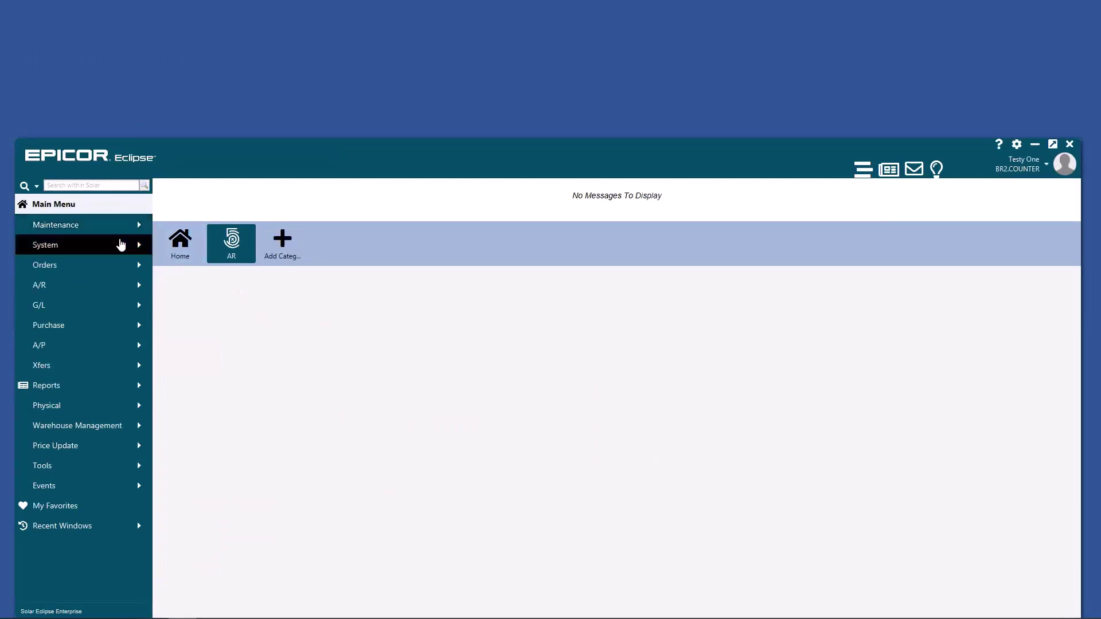
Add Customer and Contact maintenance to the AR page as shortcut widgets
left_click(63, 225)
left_click(97, 263)
left_click(302, 205)
left_click(626, 305)
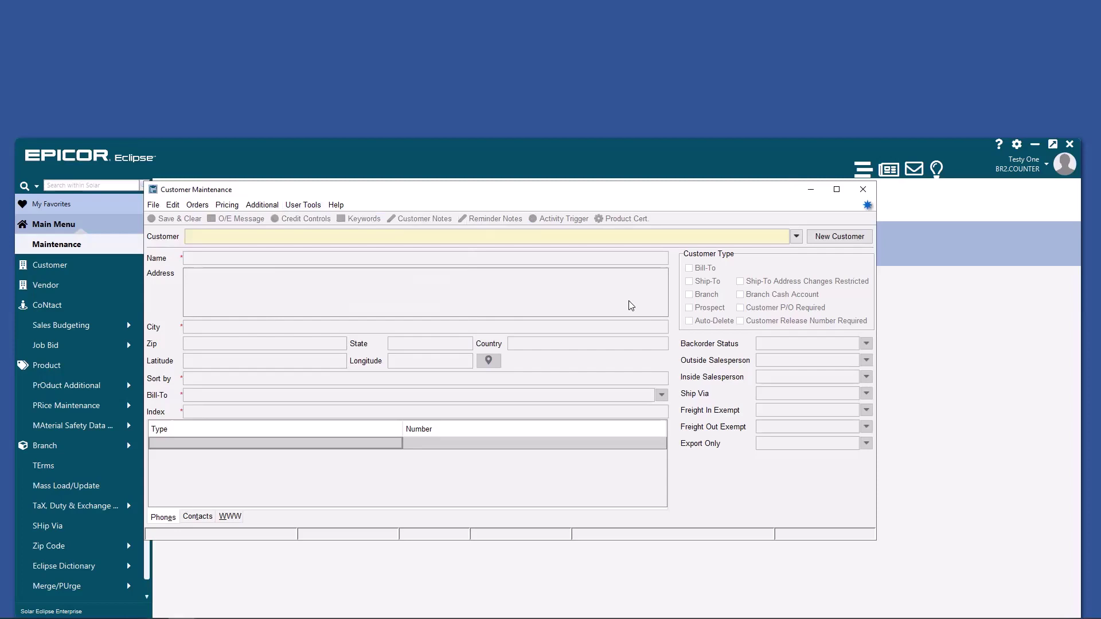
left_click(863, 189)
left_click(112, 305)
left_click(354, 269)
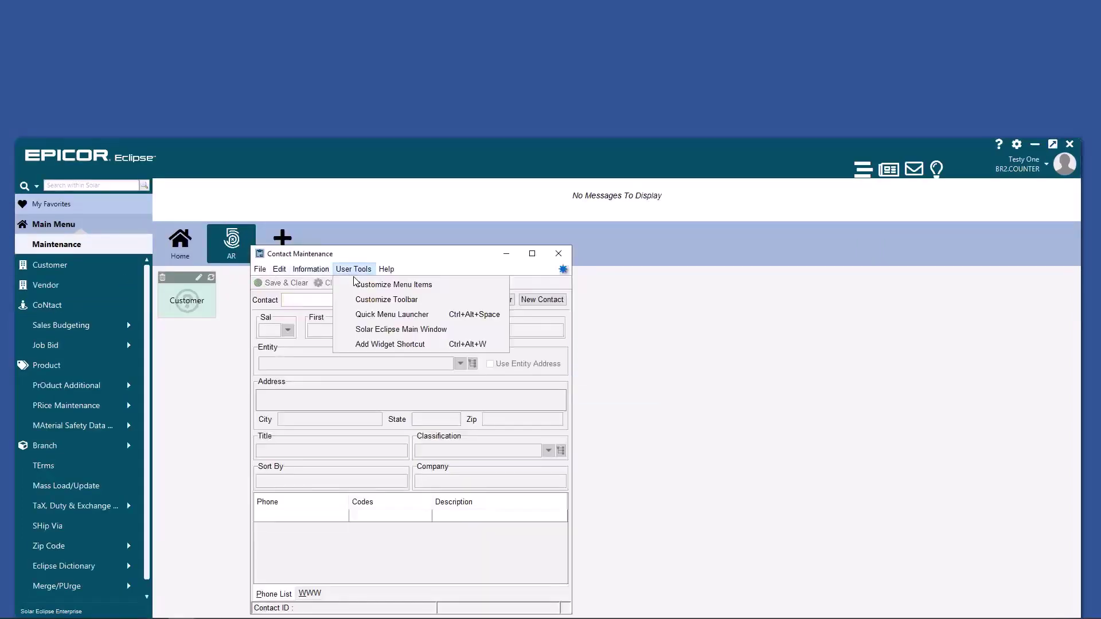
left_click(558, 253)
left_click(558, 253)
Add A/R Inquiry, Print Statements and A/R Collection Queue as shortcut widgets
left_click(92, 224)
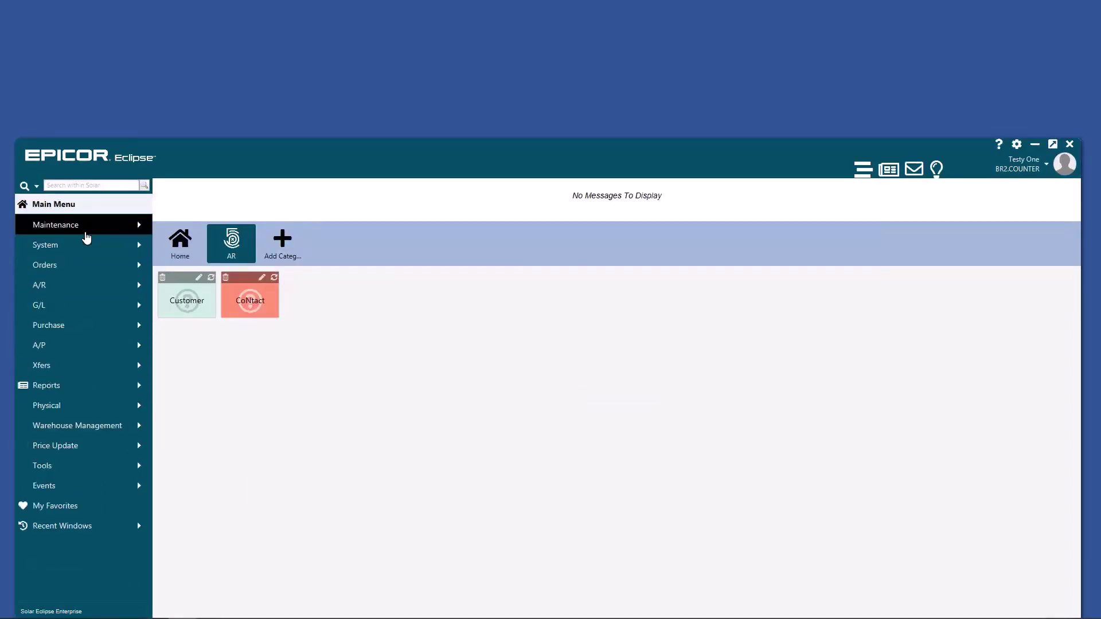
left_click(67, 286)
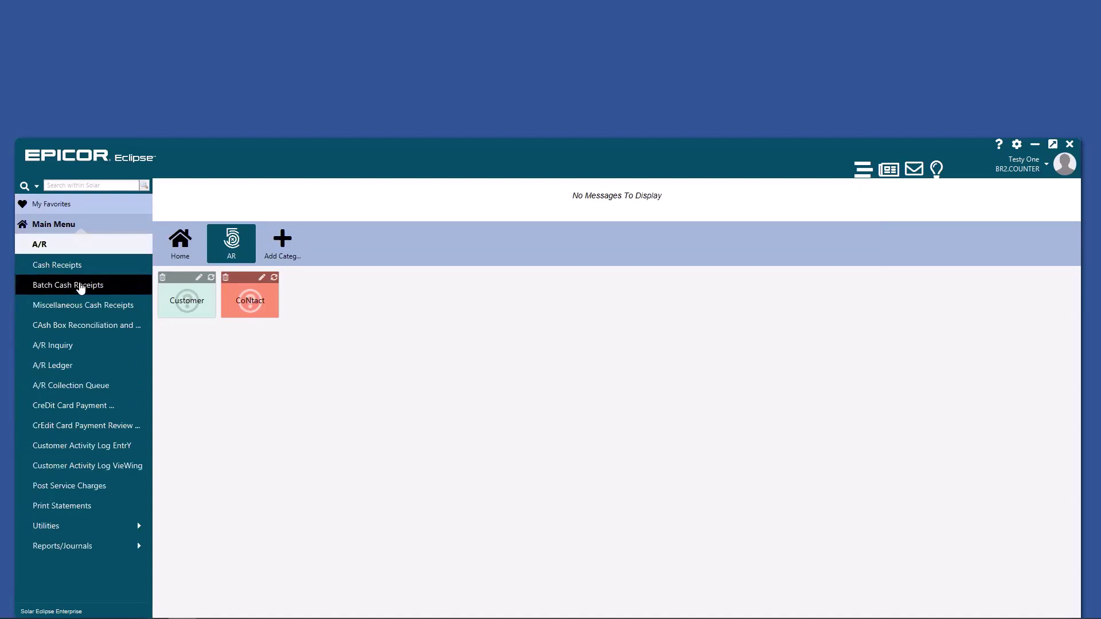
left_click(76, 345)
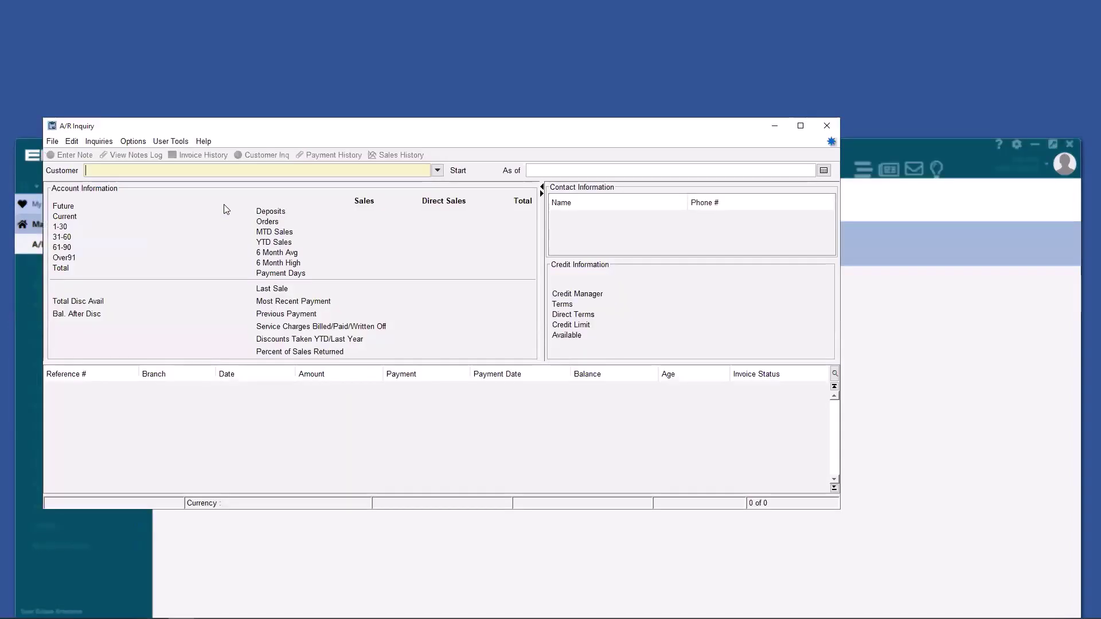
left_click(172, 140)
left_click(221, 196)
left_click(119, 510)
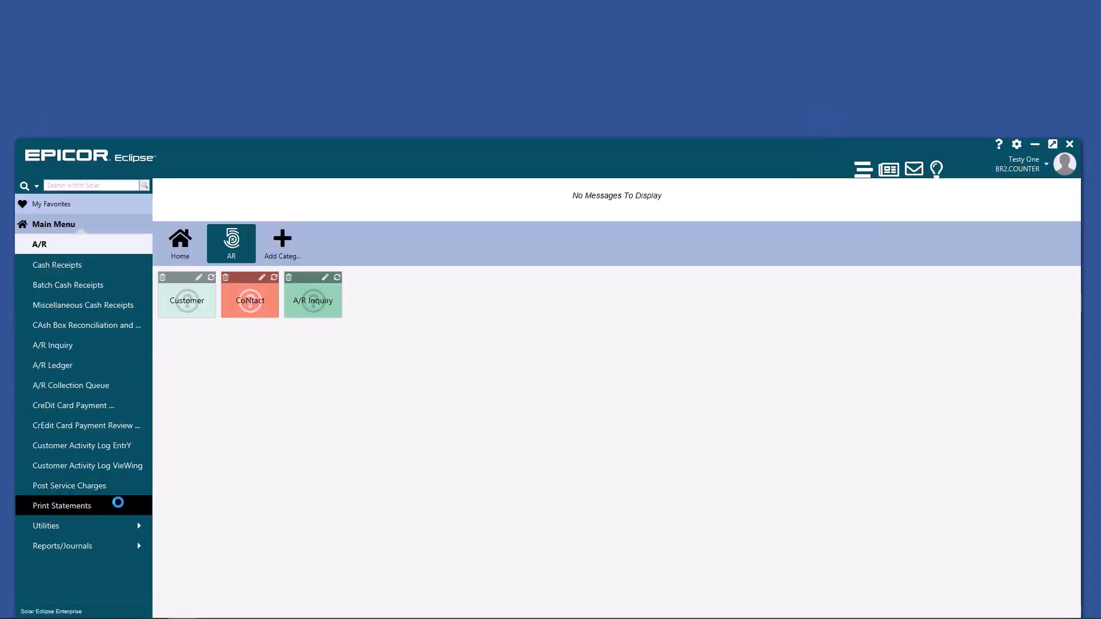
left_click(311, 91)
left_click(318, 168)
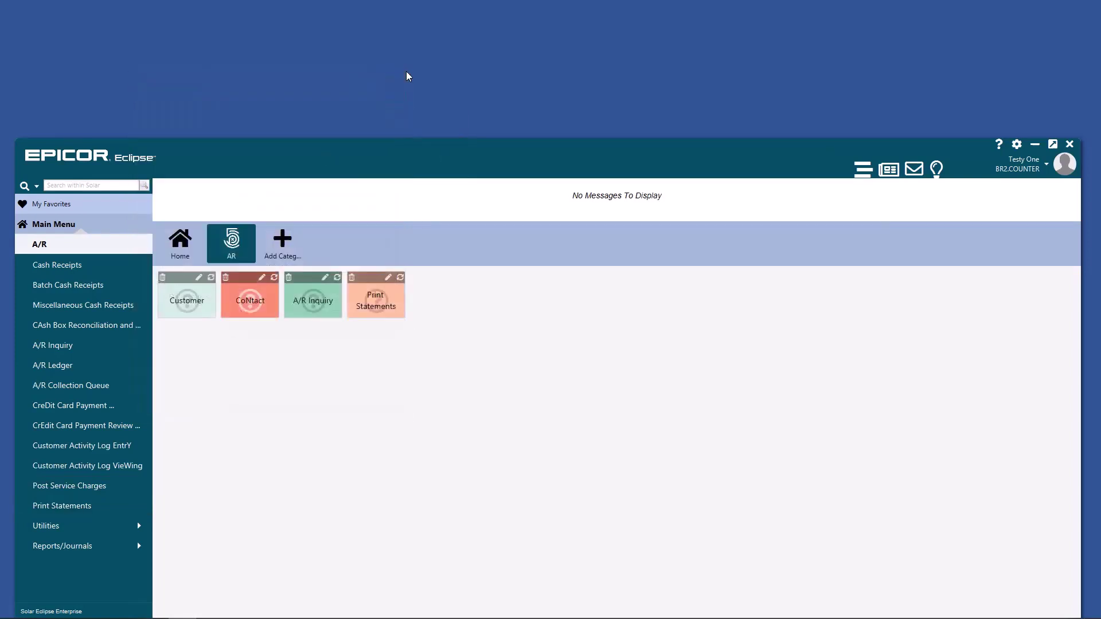
left_click(101, 386)
left_click(298, 163)
left_click(319, 239)
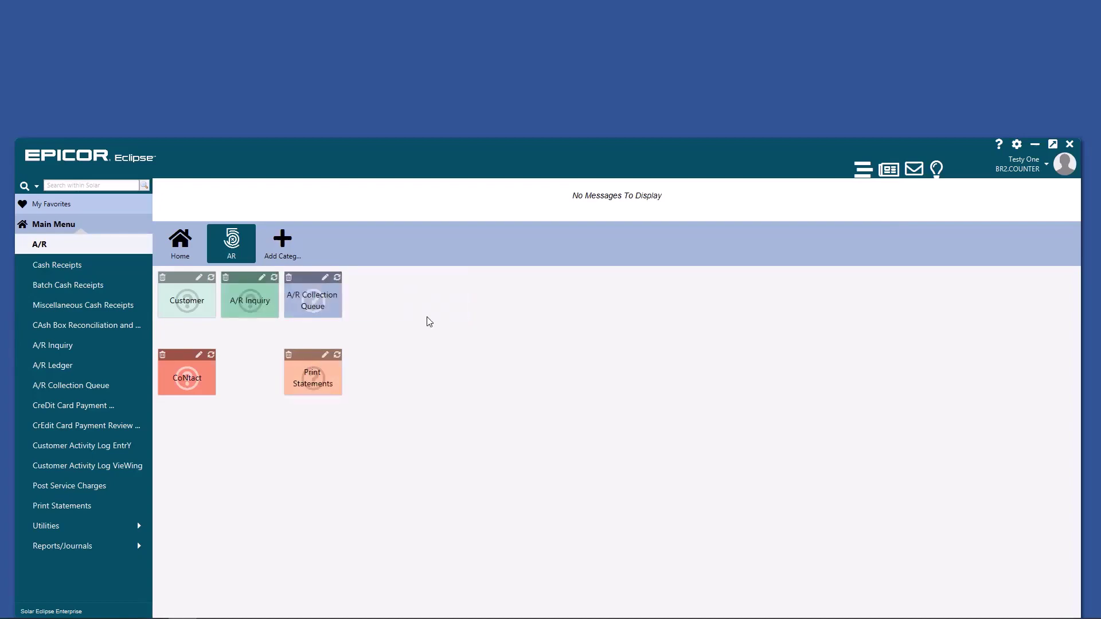
Add an Open Order Status Review Queue widget limited to Credit items
right_click(427, 299)
left_click(433, 305)
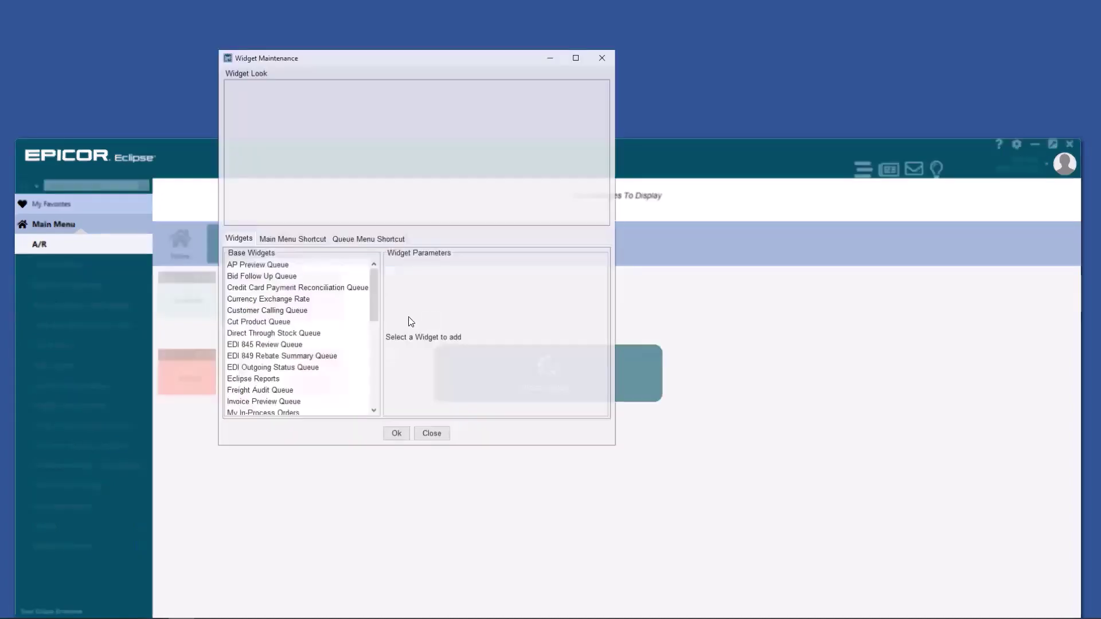
scroll(370, 309, "down", 4)
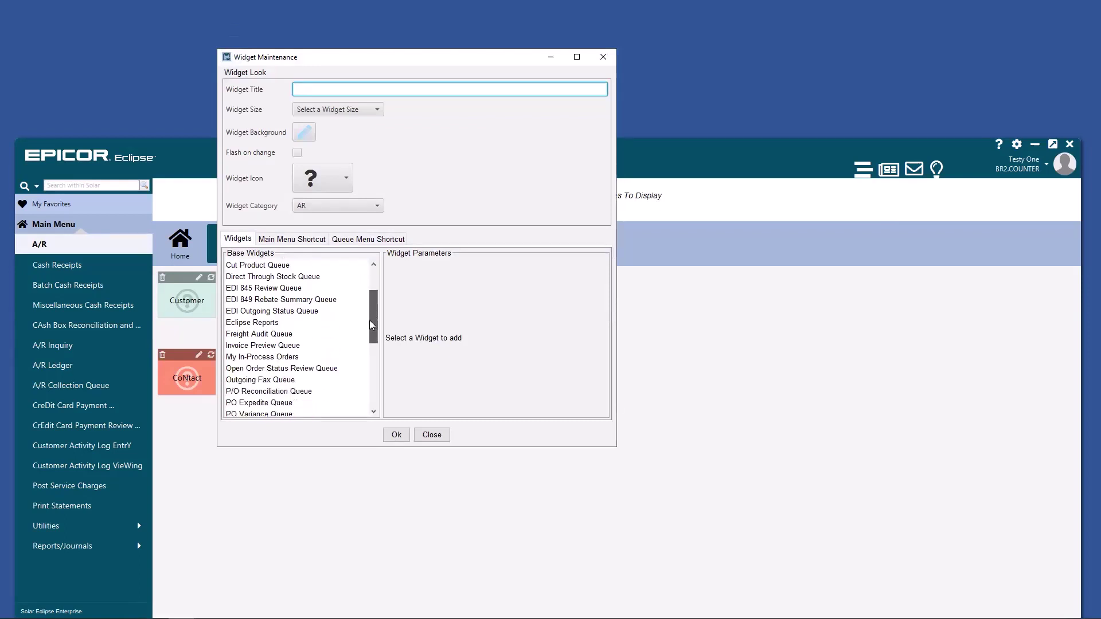
left_click(351, 288)
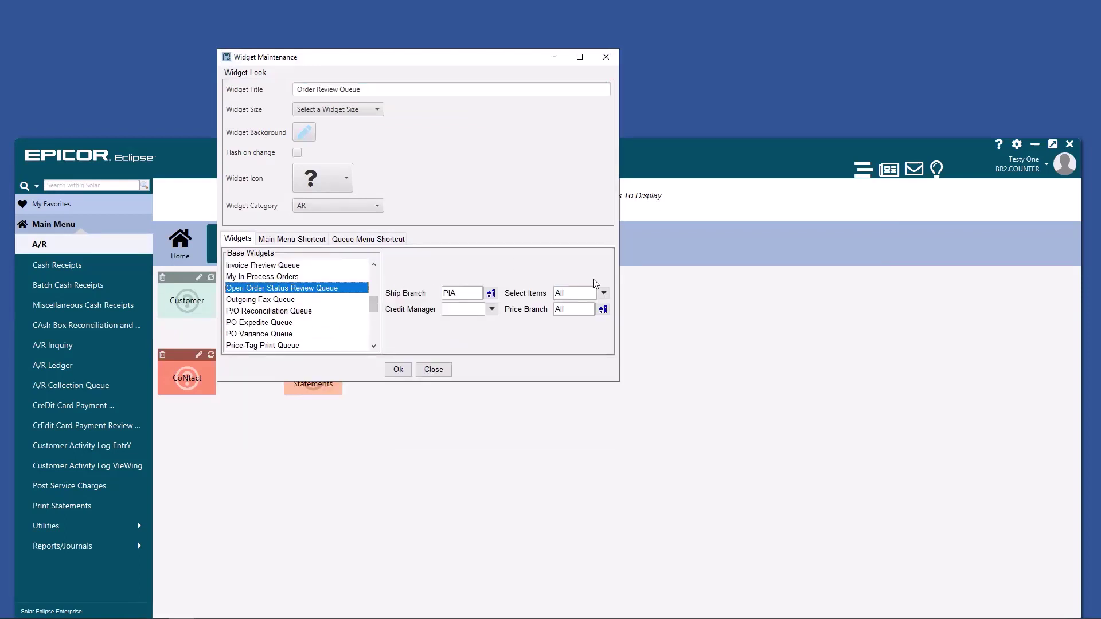
left_click(604, 293)
left_click(570, 321)
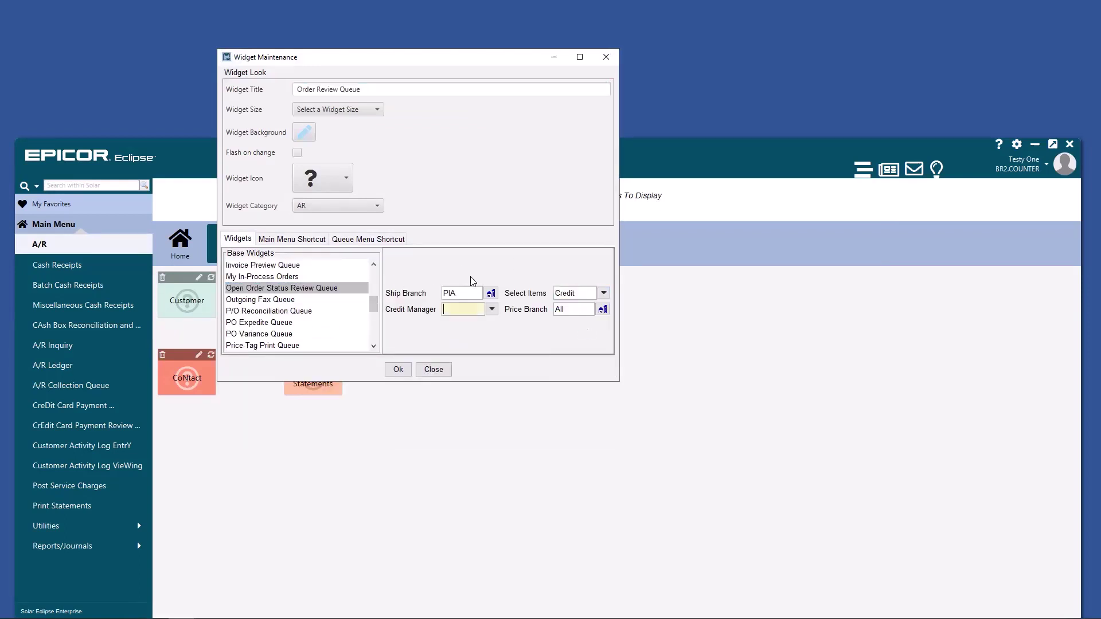
Title the widget 'Credit Review Queue', size it Small (3 x 1), pick an icon, and confirm
left_click_drag(319, 89, 215, 58)
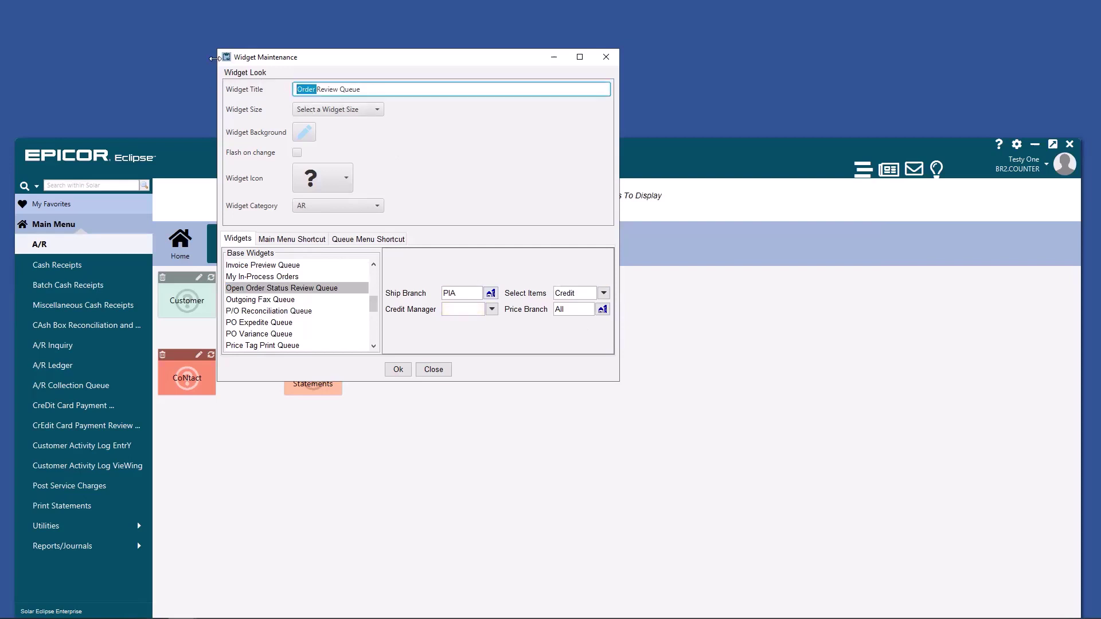
key("BackSpace")
type("Credit")
left_click(365, 109)
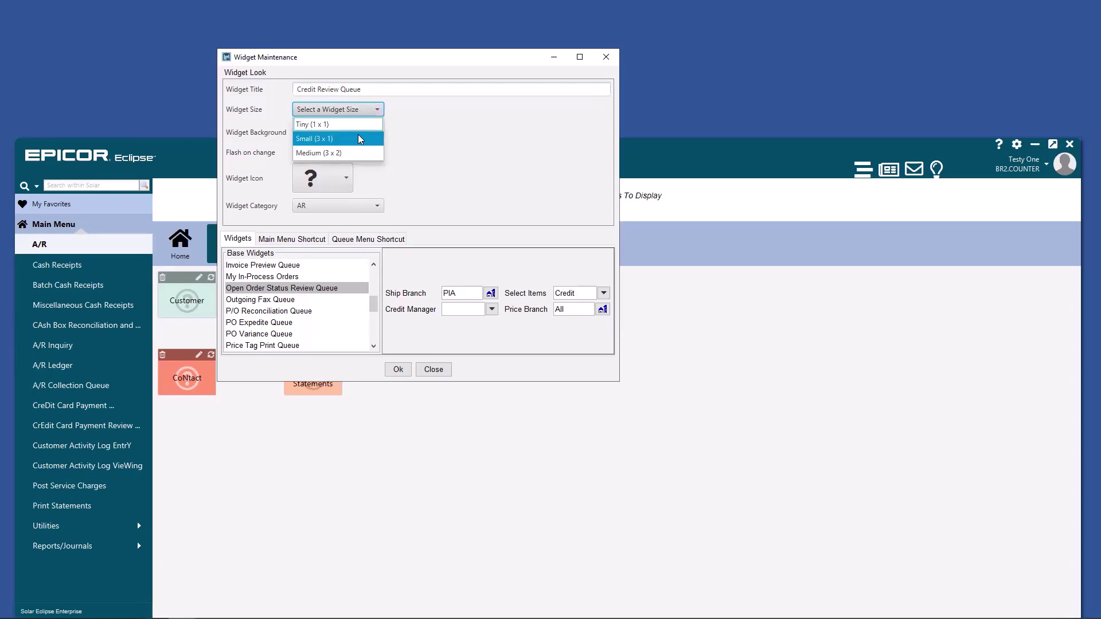
left_click(357, 134)
left_click(346, 178)
left_click(321, 320)
left_click(398, 369)
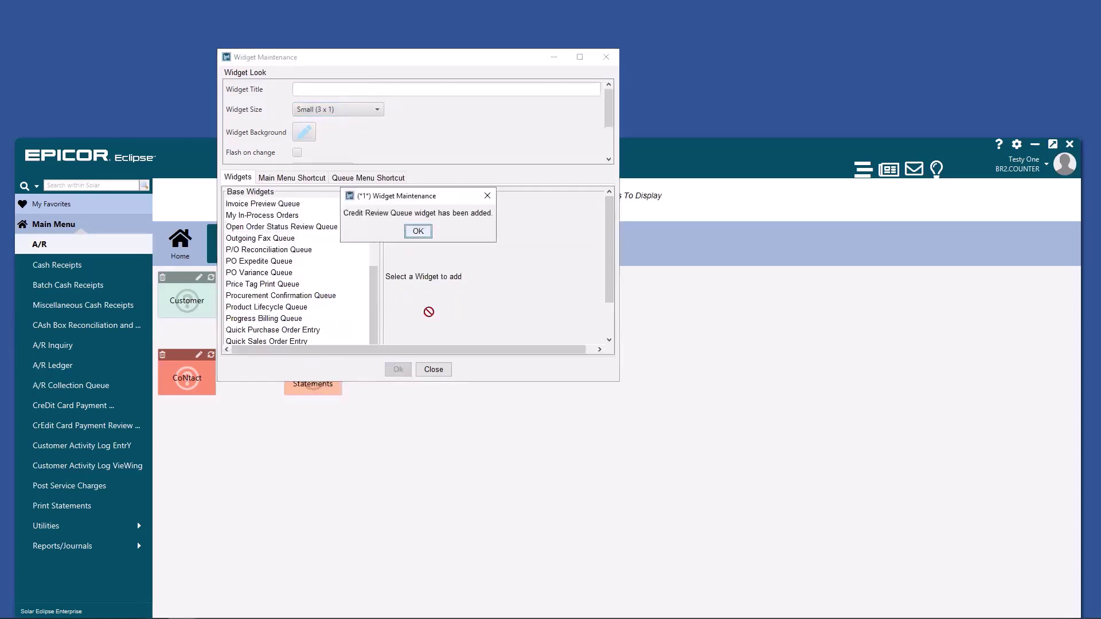
left_click(425, 310)
left_click(607, 57)
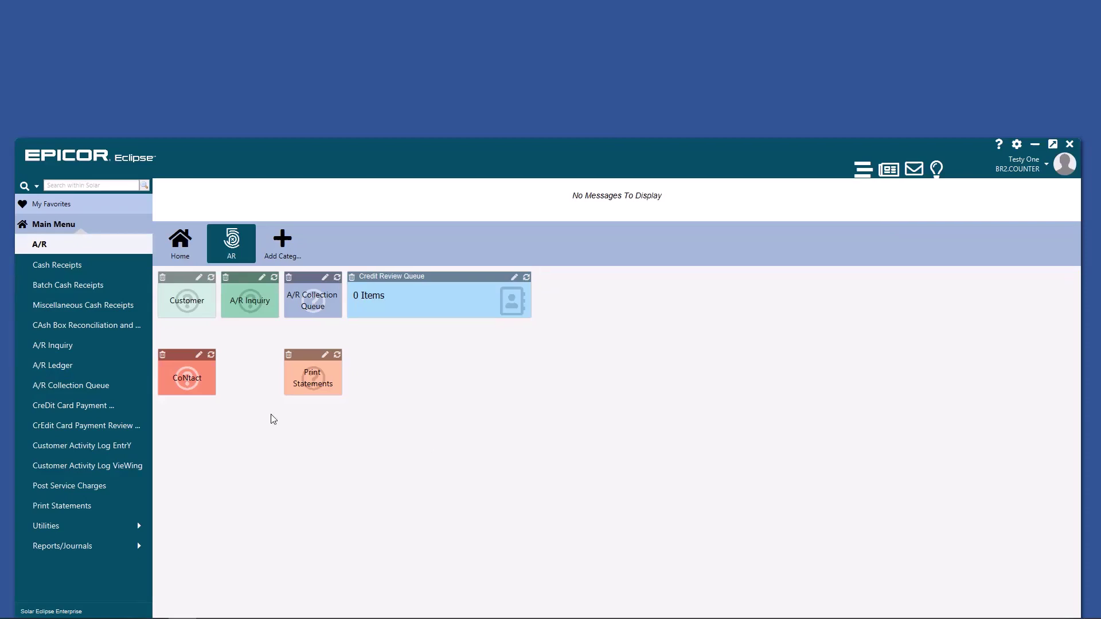
Load customer 'ecl test' and bring up its Credit Control Parameters (3000.00 limit, NET10D)
left_click(189, 286)
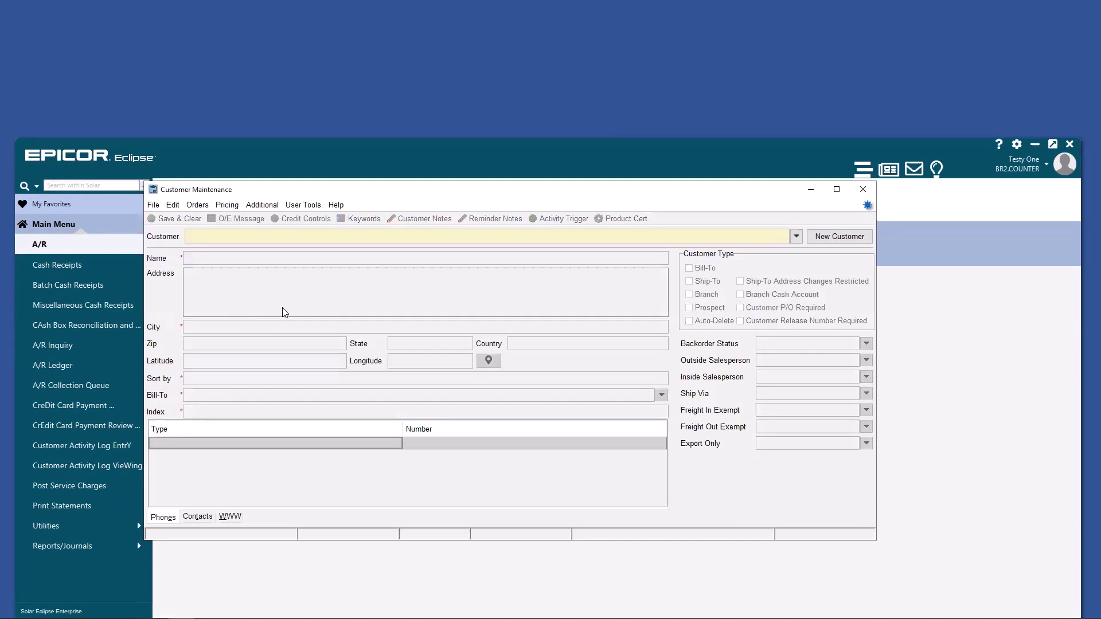
type("ecl test")
key("Return")
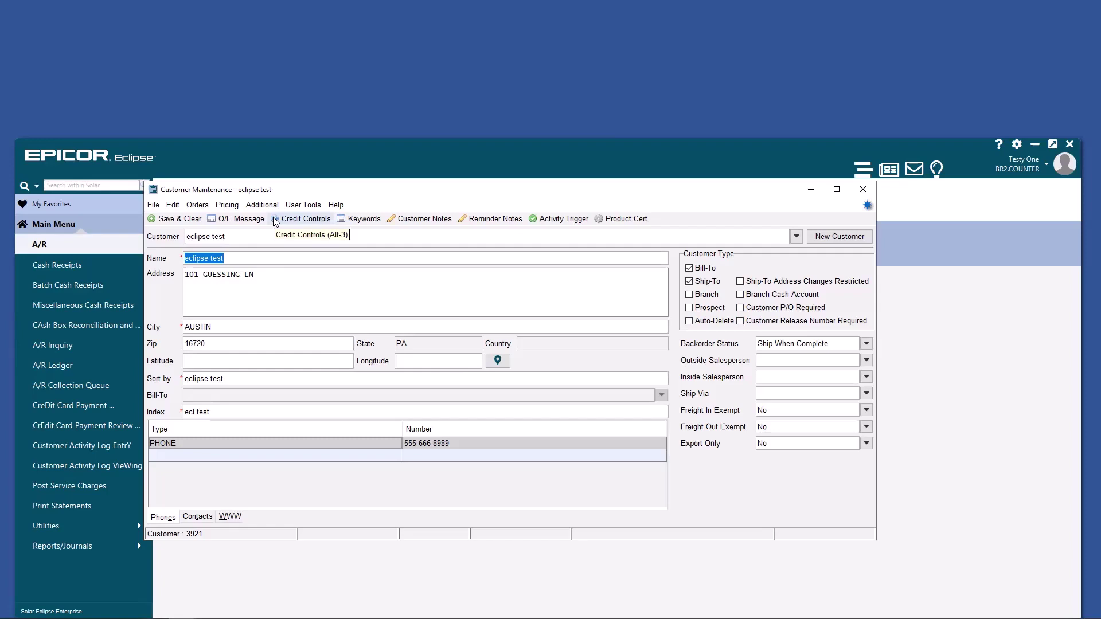
left_click(227, 205)
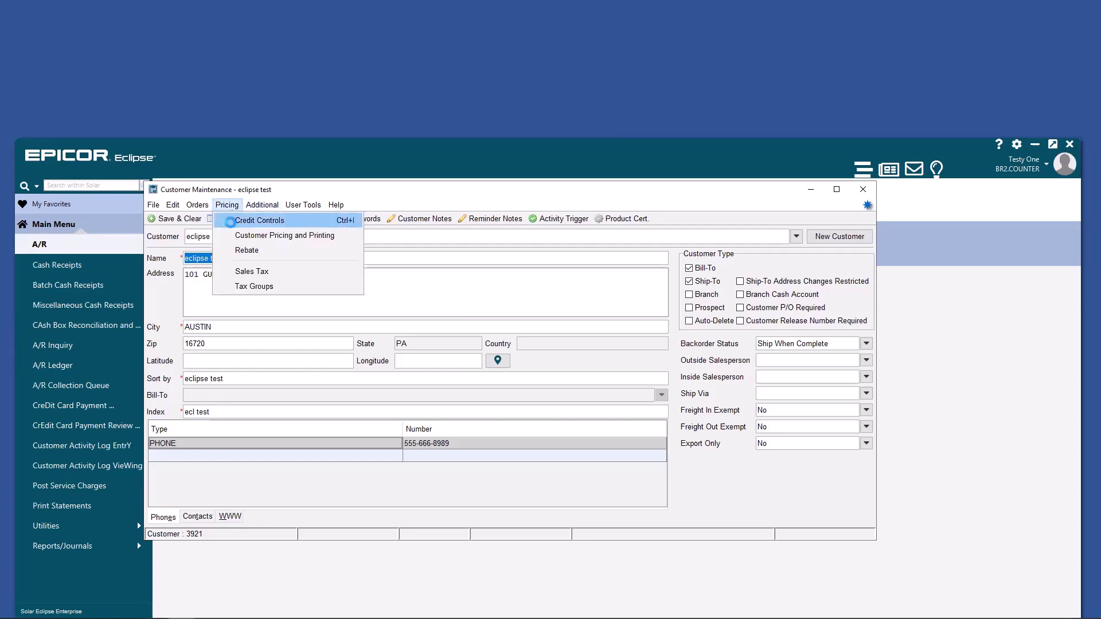
left_click(232, 220)
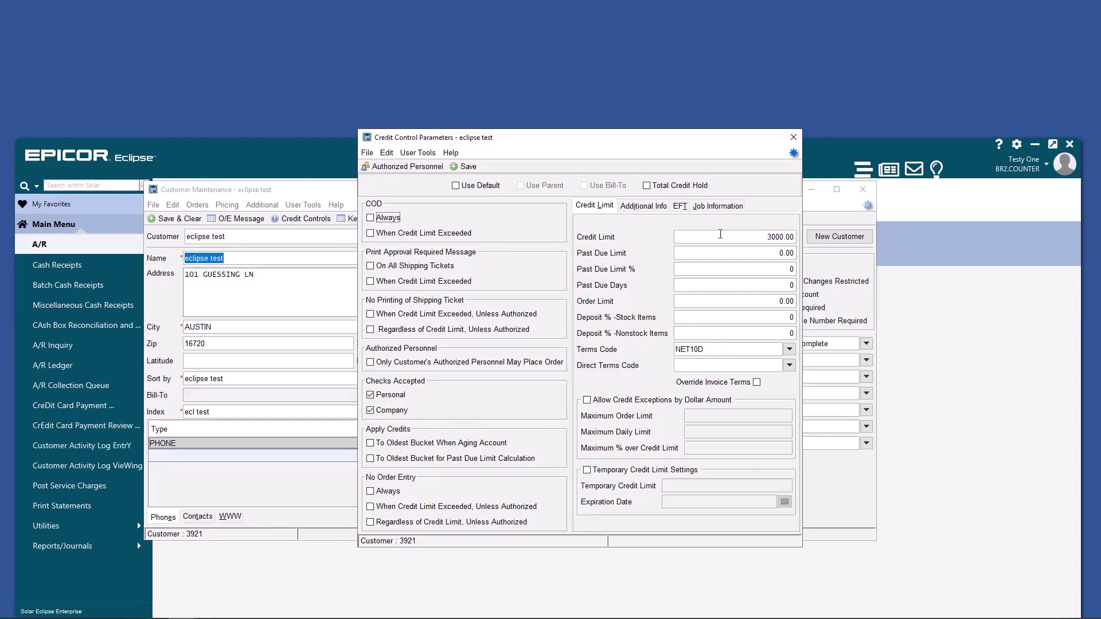
On the Credit Limit tab, check 'Only Customer's Authorized Personnel May Place Order' and review Authorized Personnel
left_click(644, 206)
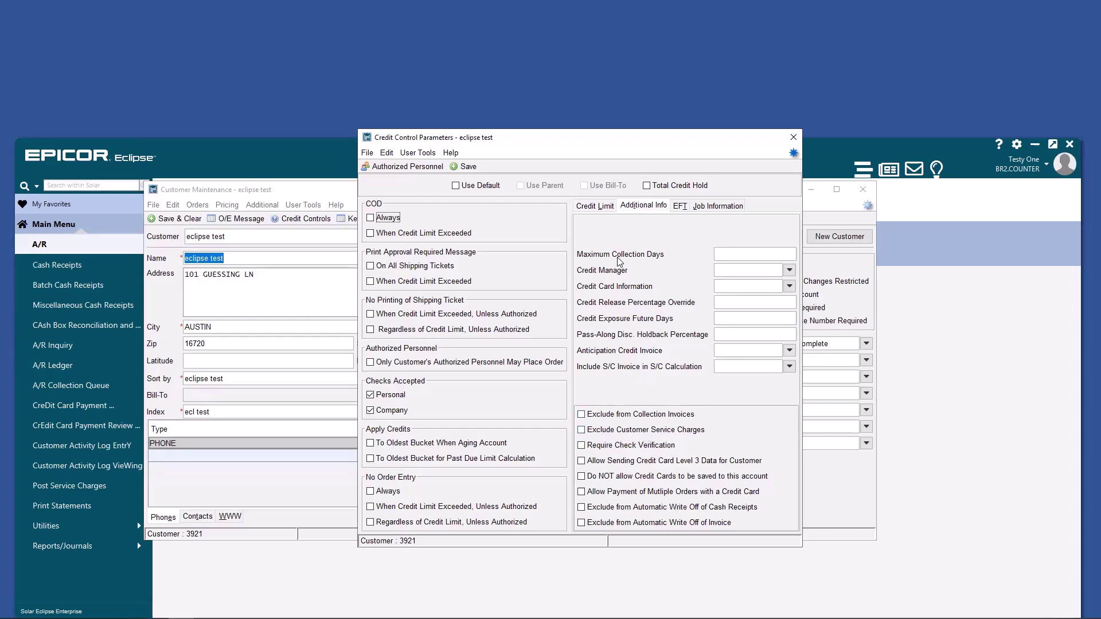
left_click(593, 207)
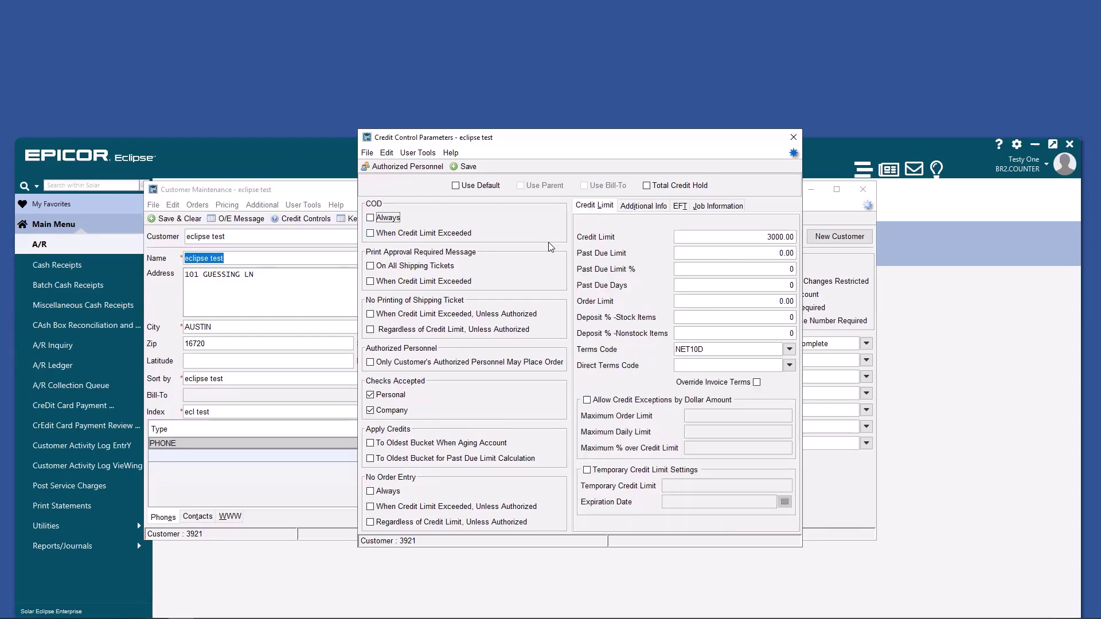
left_click(453, 366)
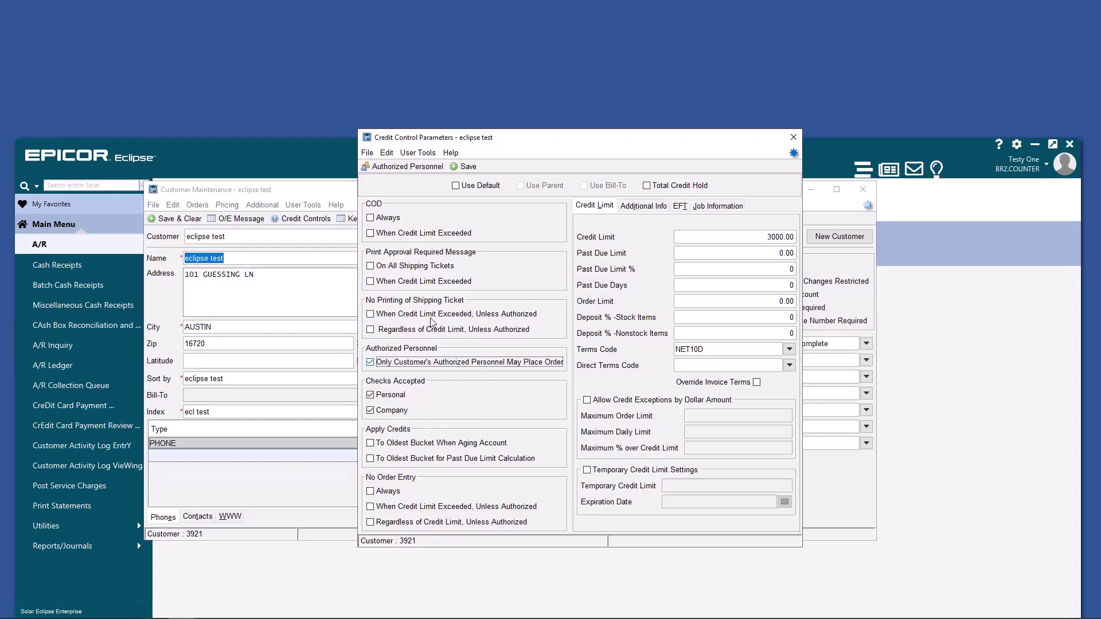
left_click(404, 167)
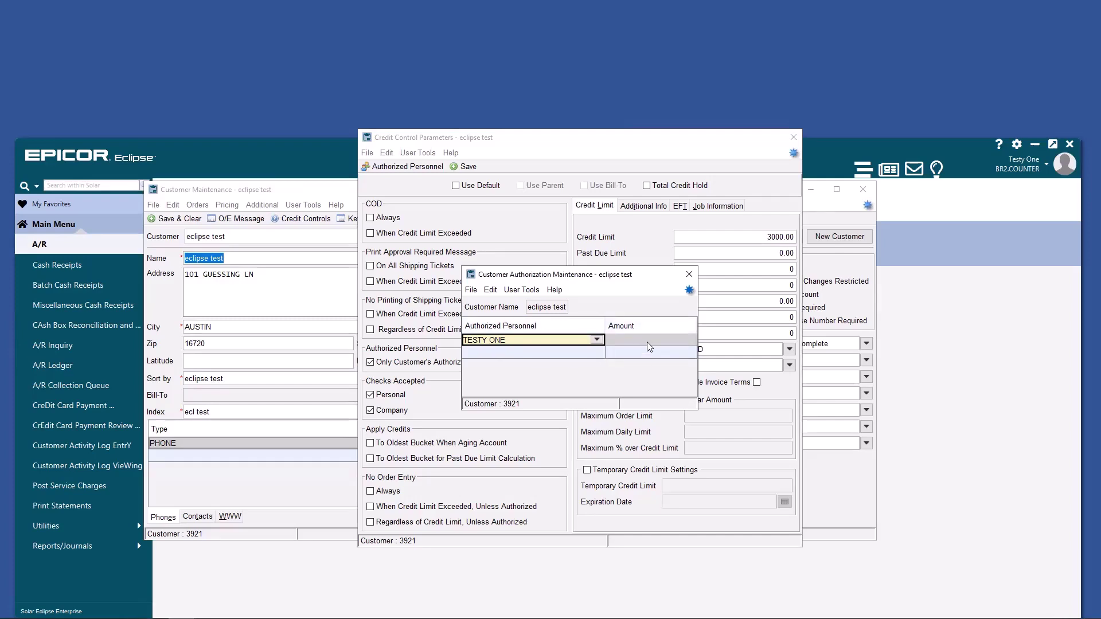
left_click(689, 274)
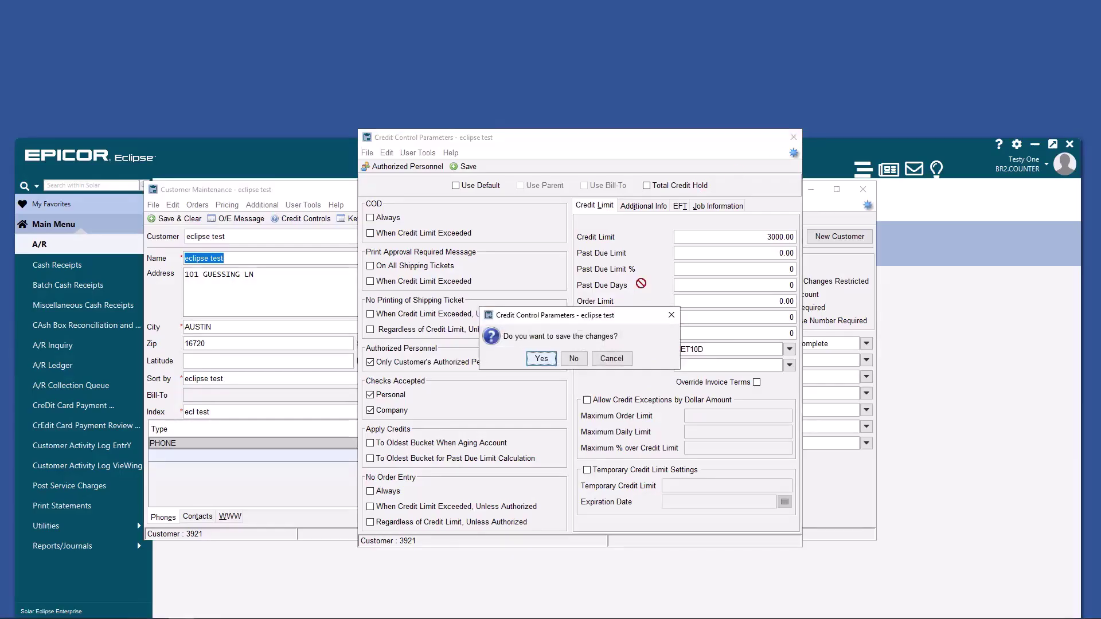
Save the credit changes, then review the customer's activity triggers and sales tax settings
left_click(573, 359)
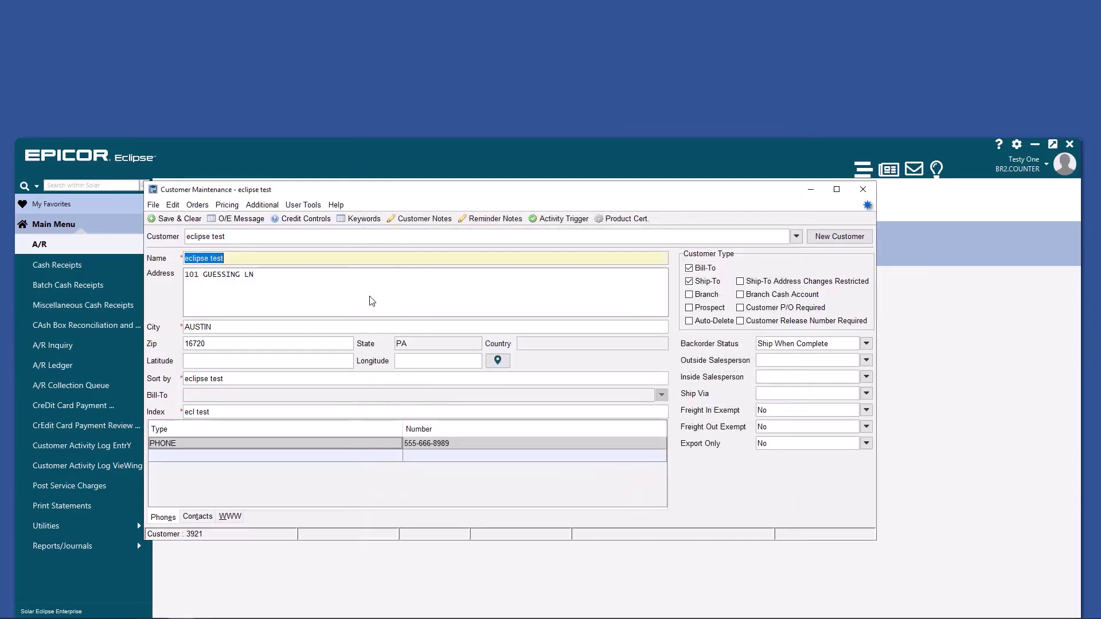
left_click(268, 205)
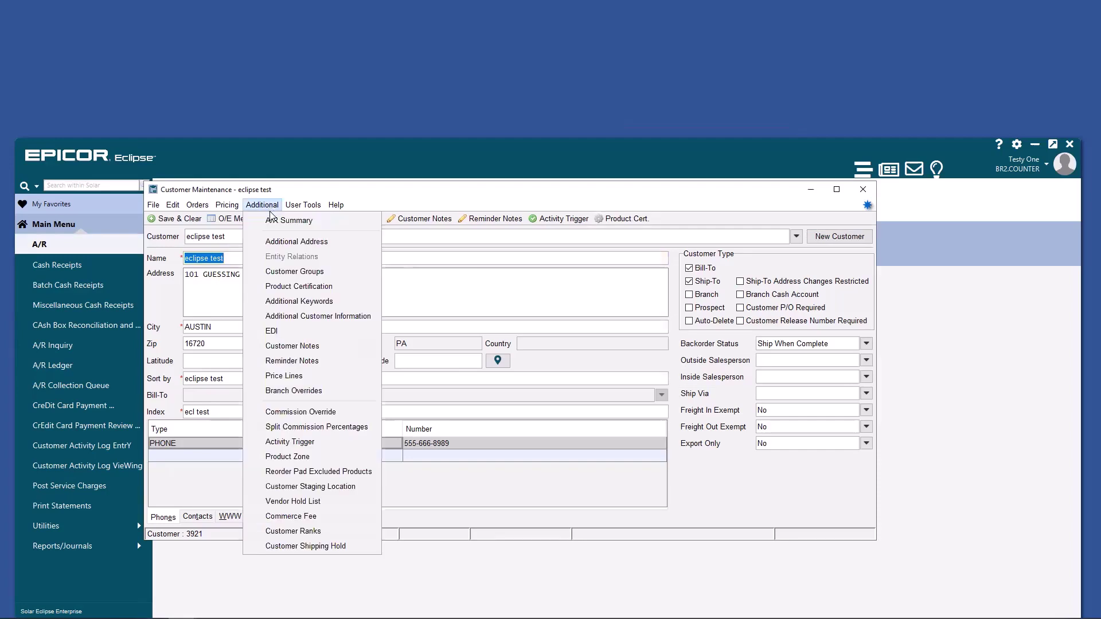
left_click(348, 440)
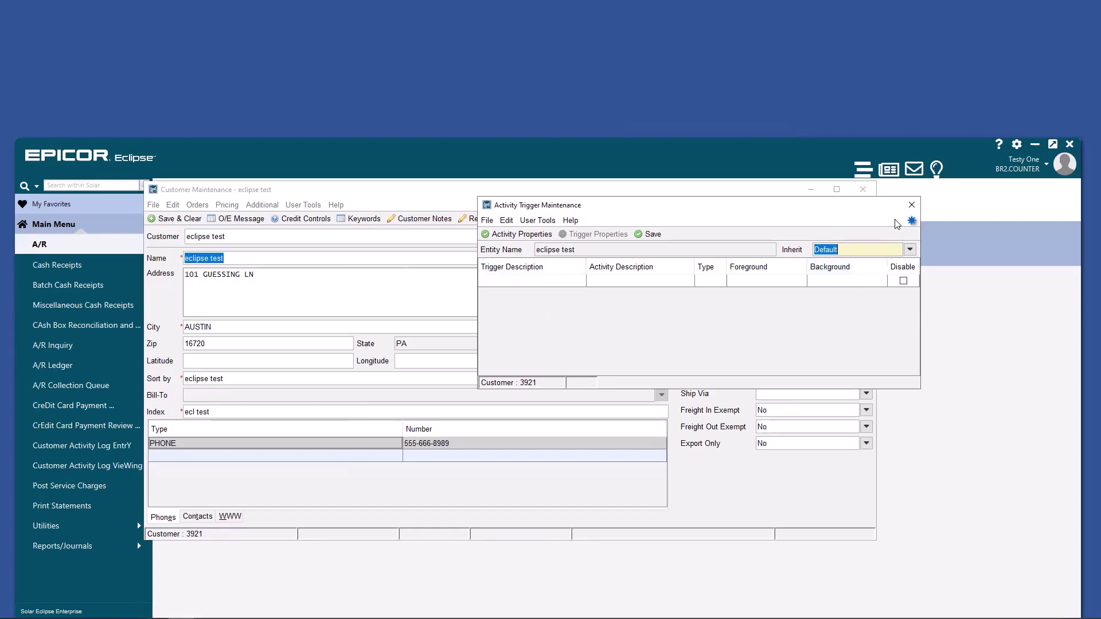
left_click(912, 205)
left_click(227, 204)
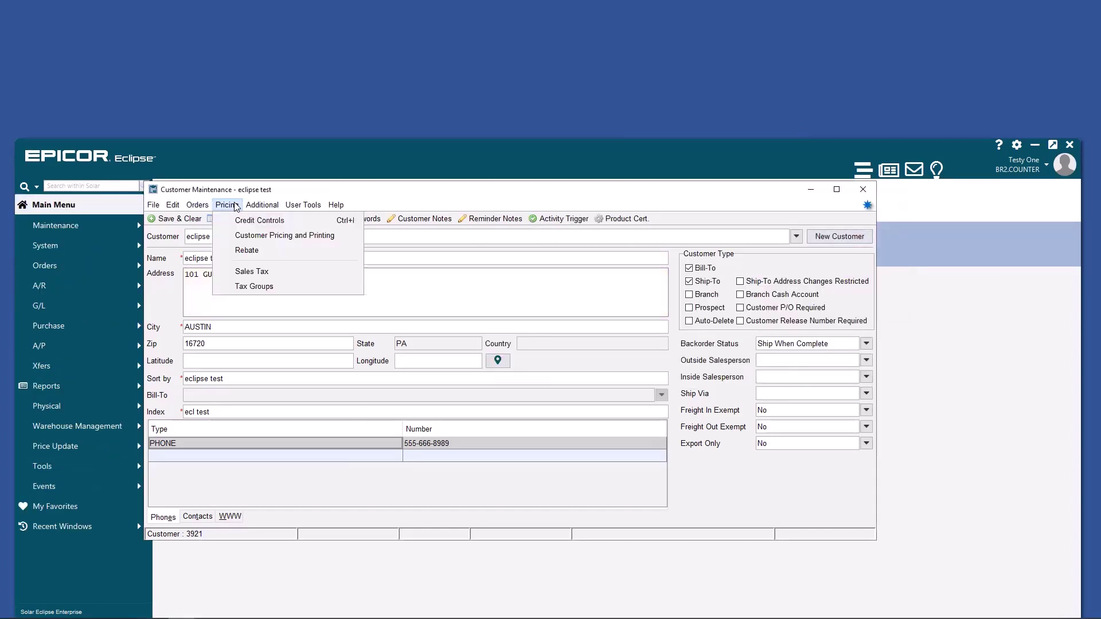
left_click(256, 274)
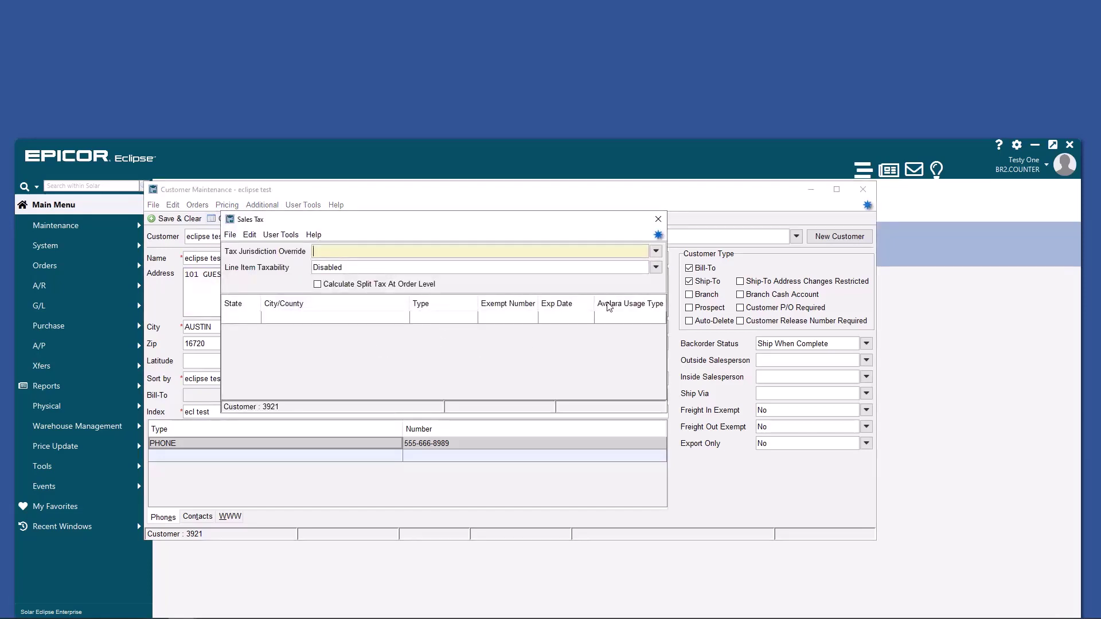
left_click(658, 219)
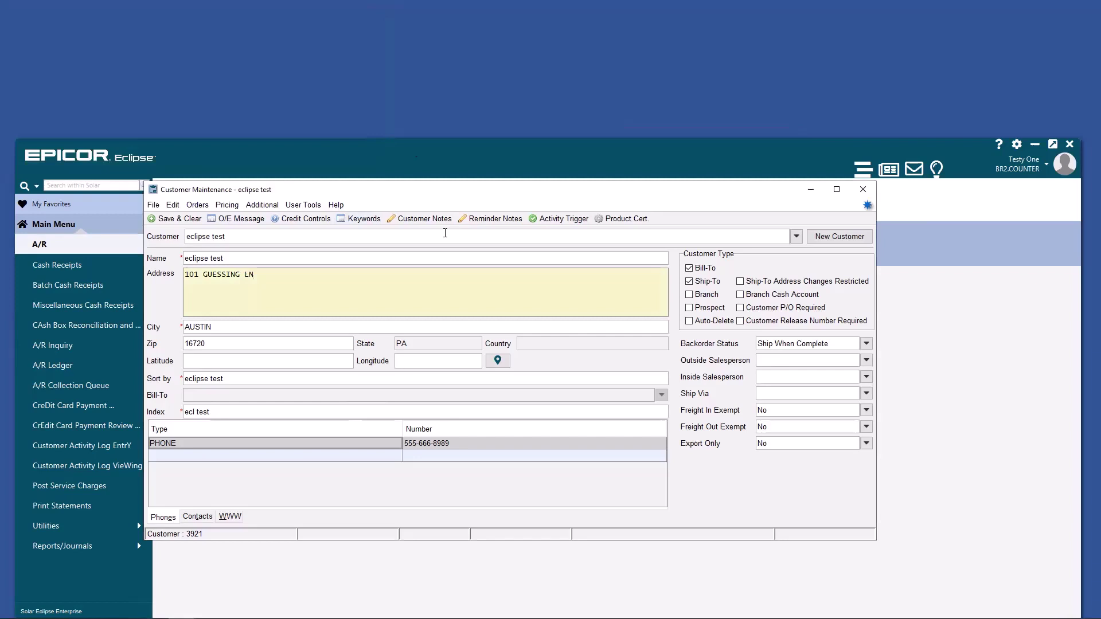
Review product certifications, close Customer Maintenance, and launch A/R Inquiry from its tile
left_click(262, 205)
left_click(279, 288)
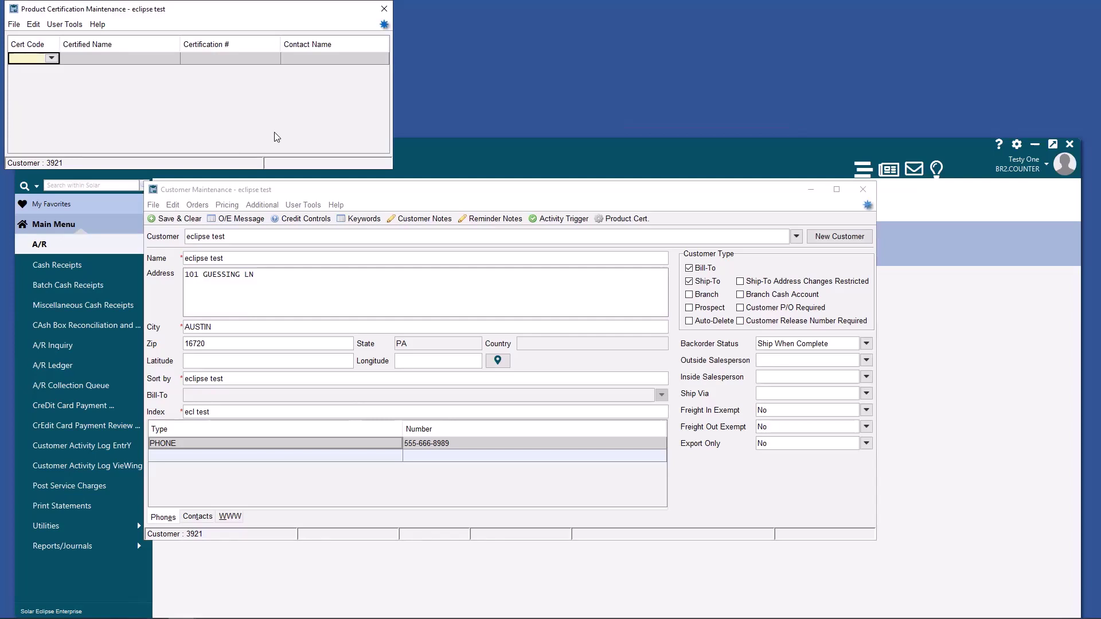
left_click(384, 8)
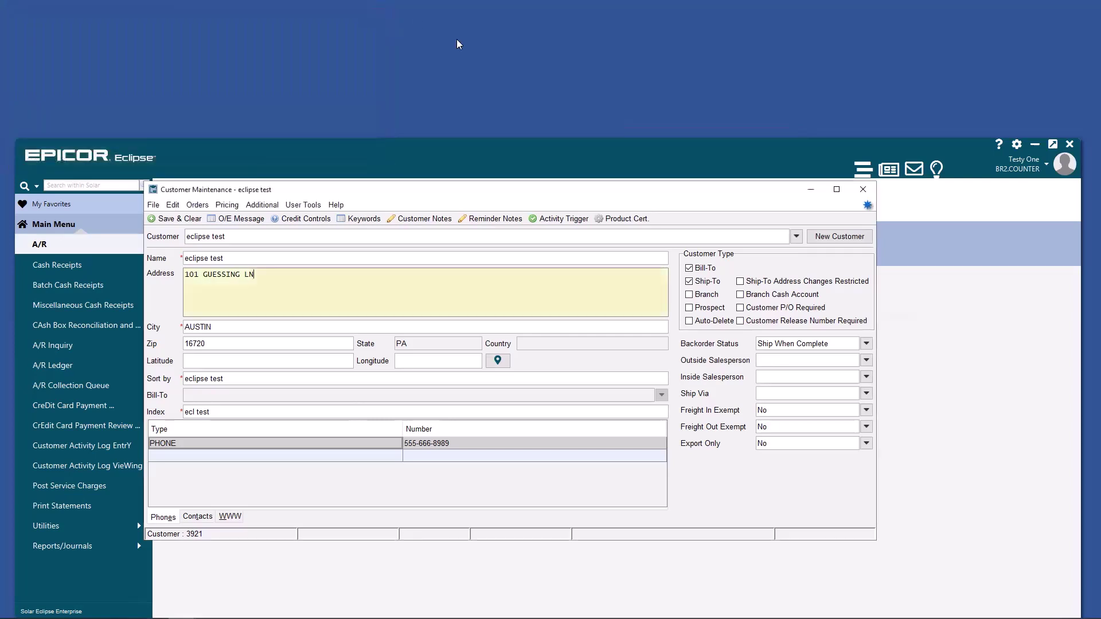
left_click(864, 190)
left_click(252, 299)
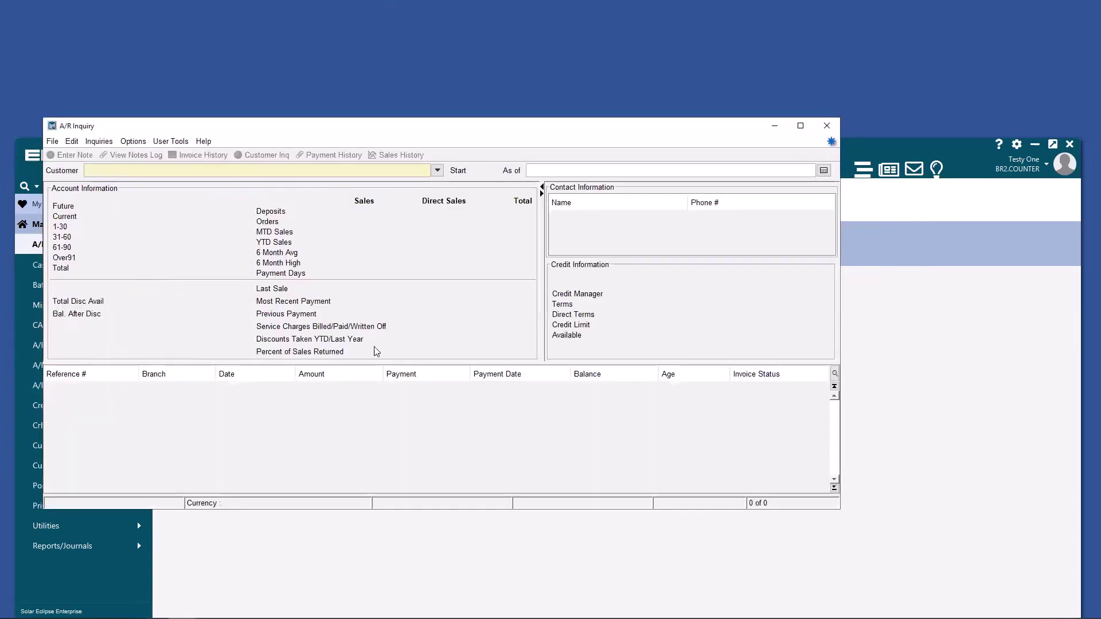
Show 'ecl test' A/R balances in the 12 Month View, then close the A/R Inquiry
type("ecl test")
key("Return")
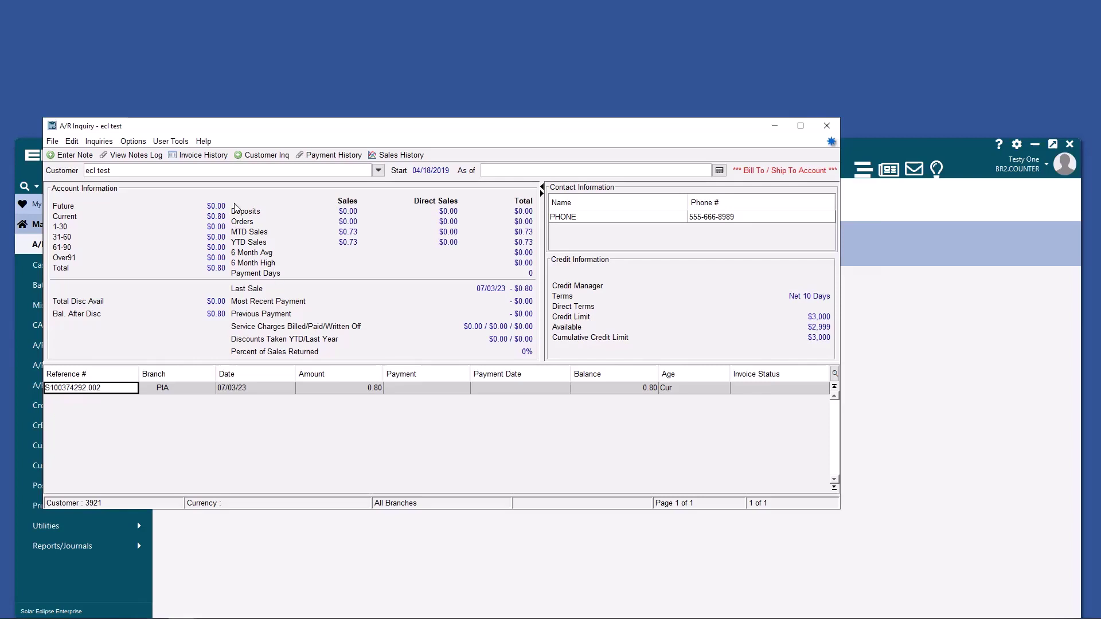
left_click(131, 141)
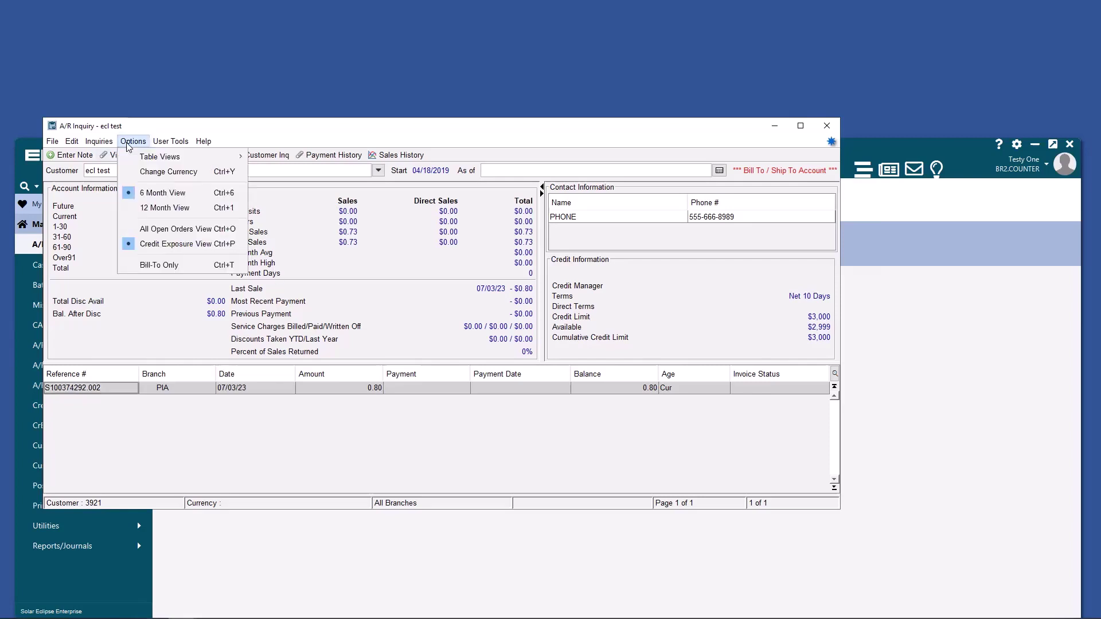
left_click(139, 205)
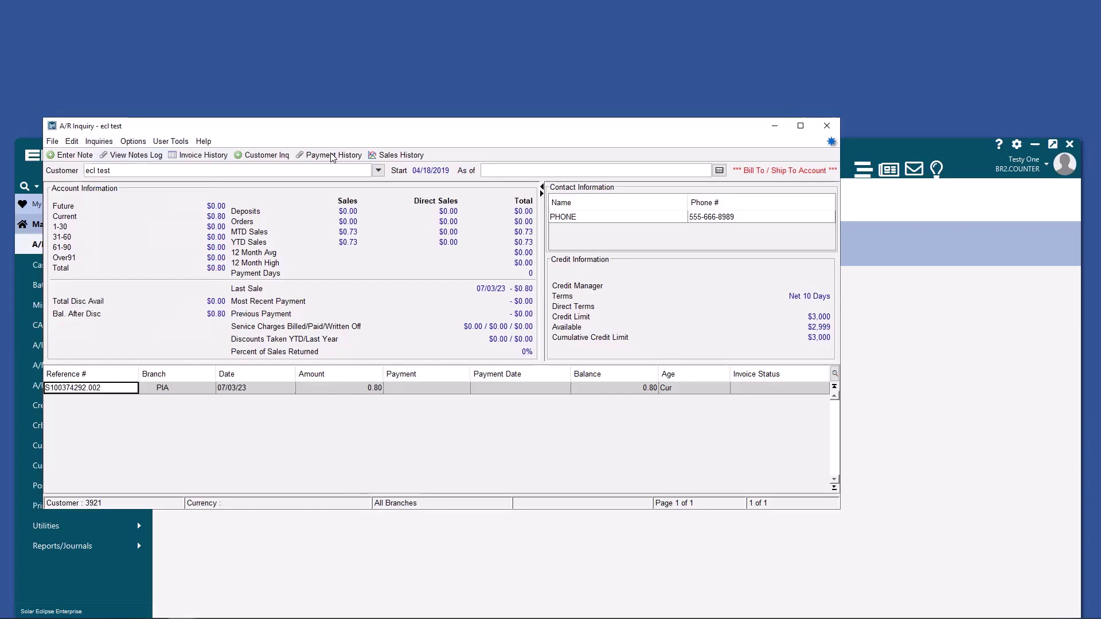
left_click(72, 142)
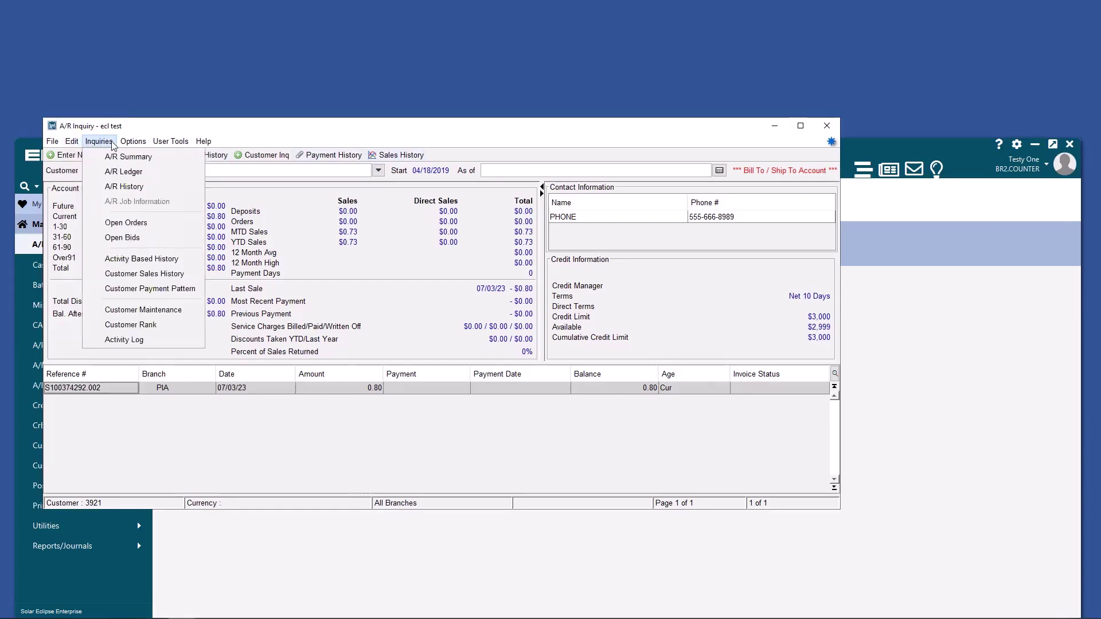
left_click(135, 147)
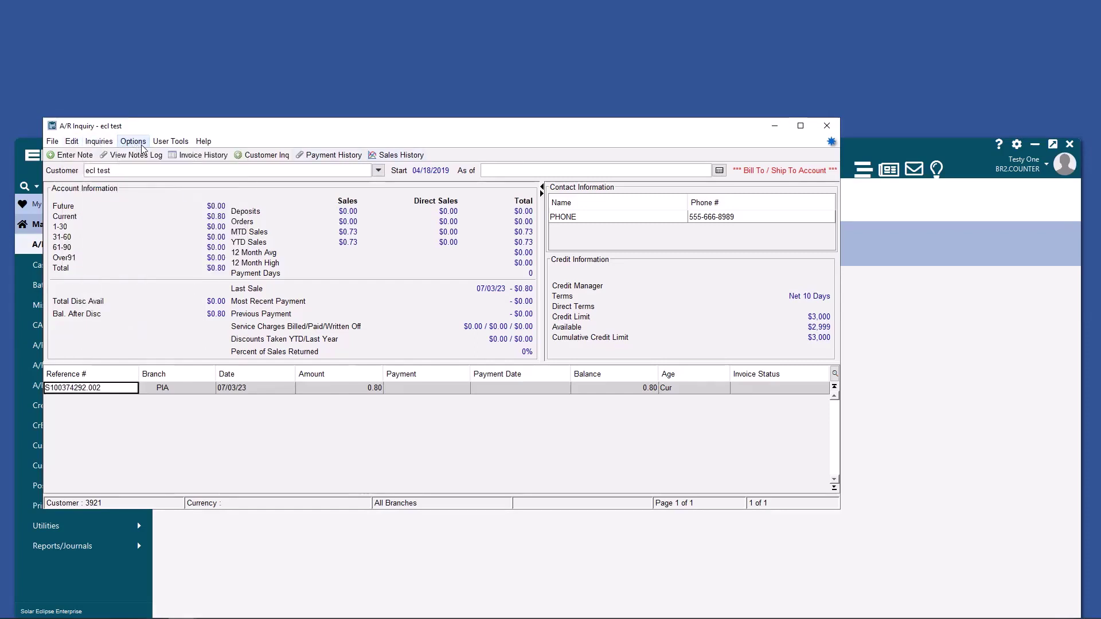
left_click(827, 126)
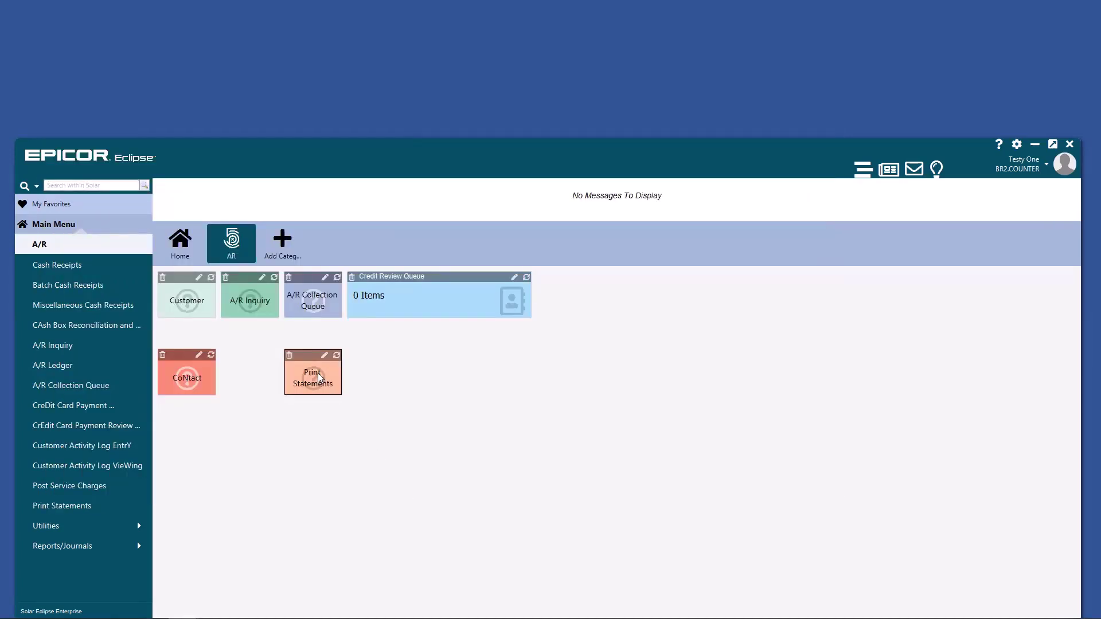
left_click(317, 373)
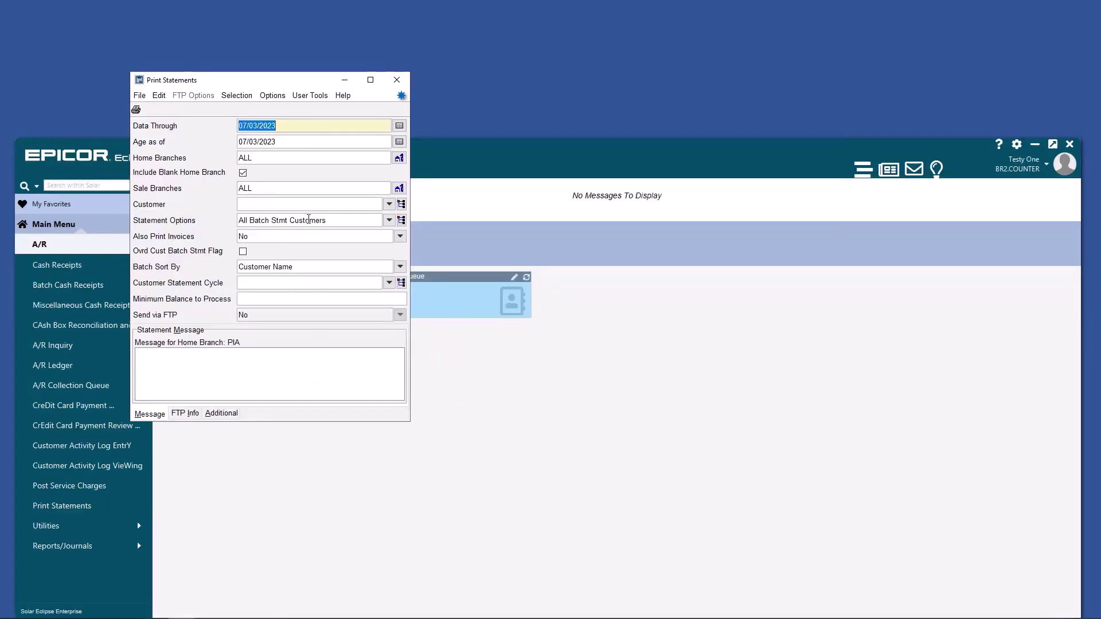
left_click(324, 207)
type("eclipse test")
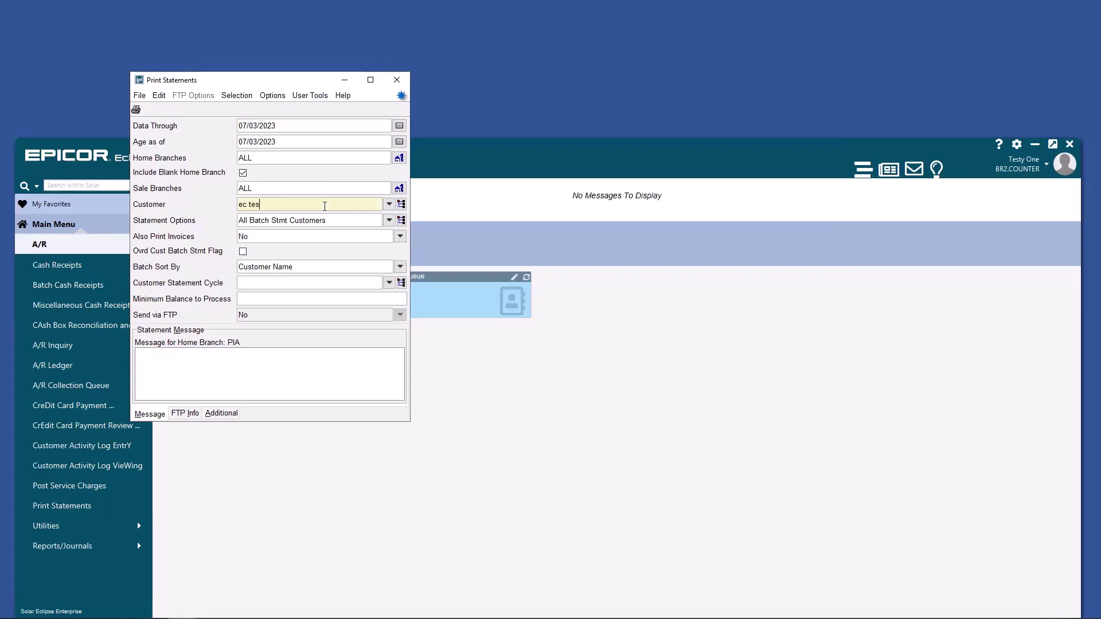
key("Tab")
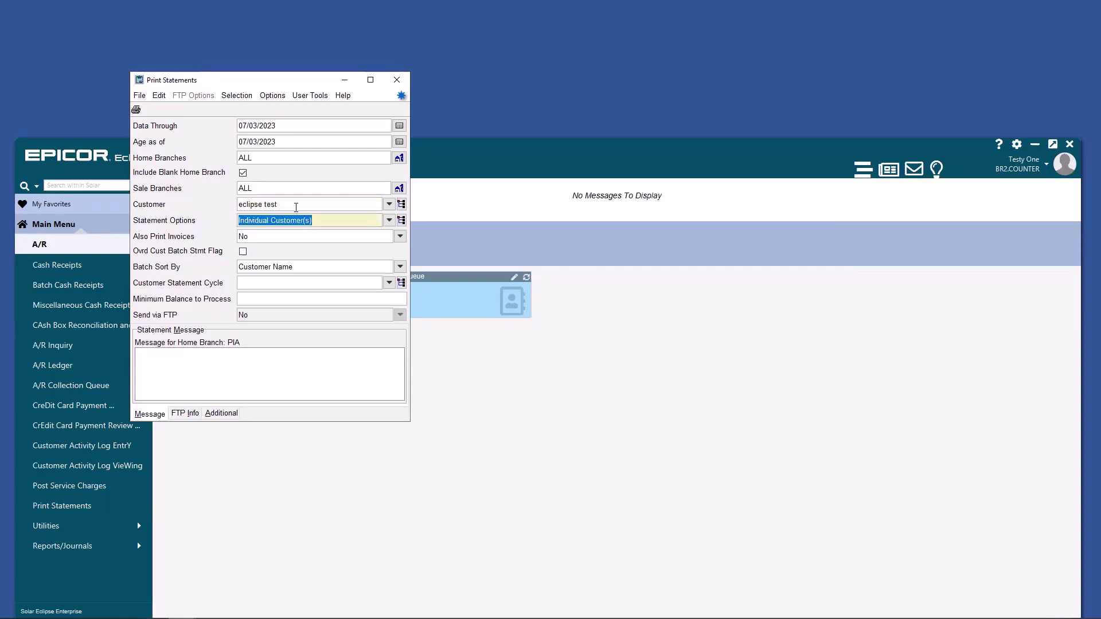
left_click(137, 96)
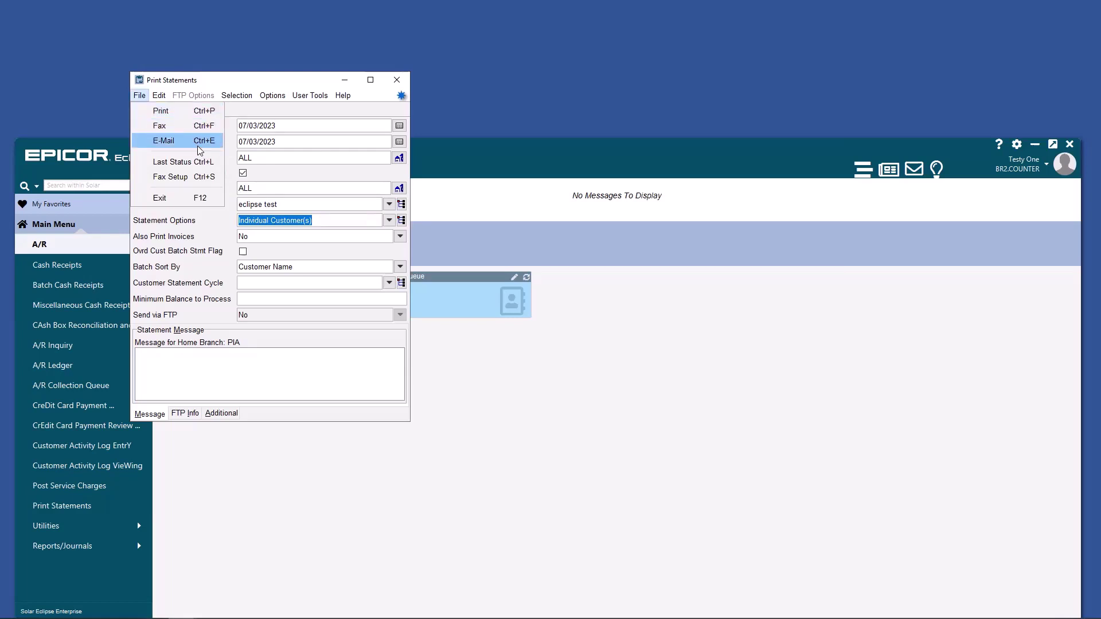
left_click(396, 80)
left_click(397, 79)
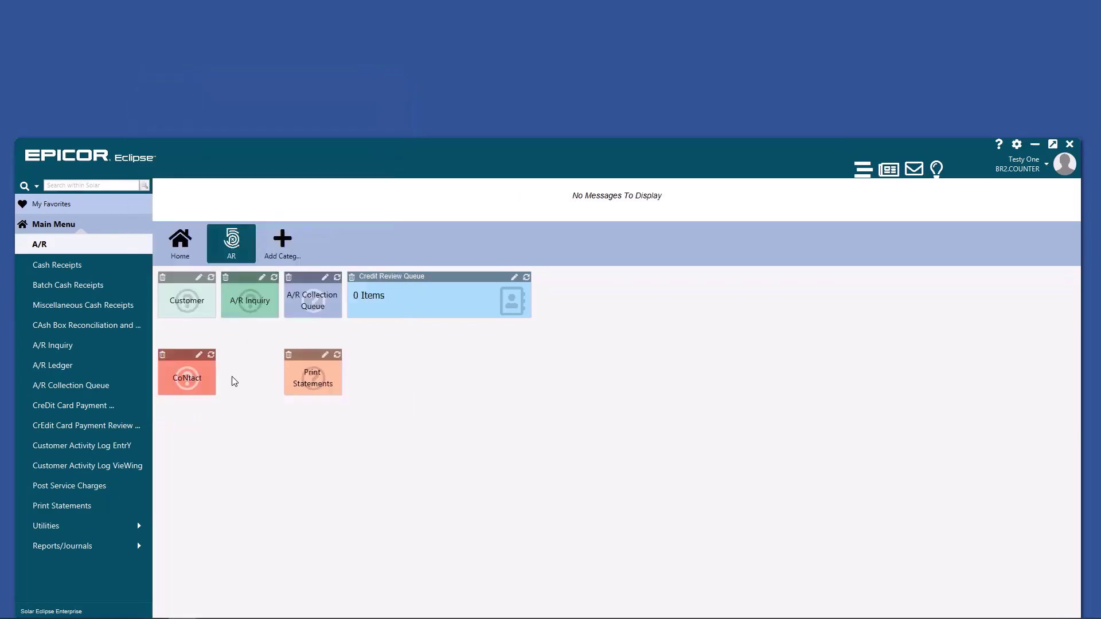
left_click(197, 380)
type("t")
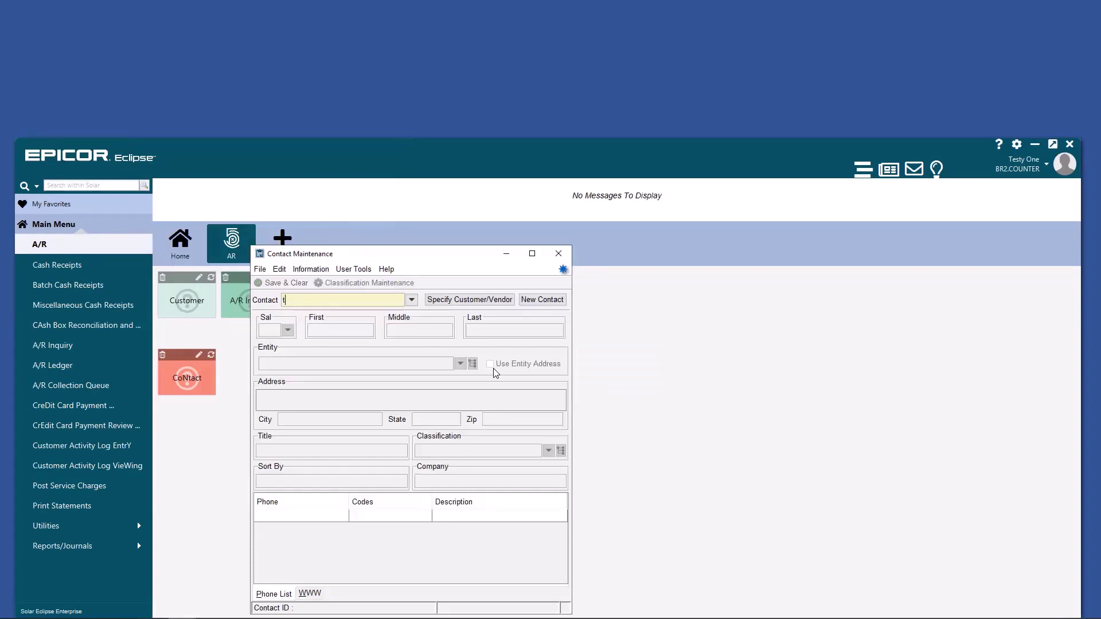
type("esty one")
key("Return")
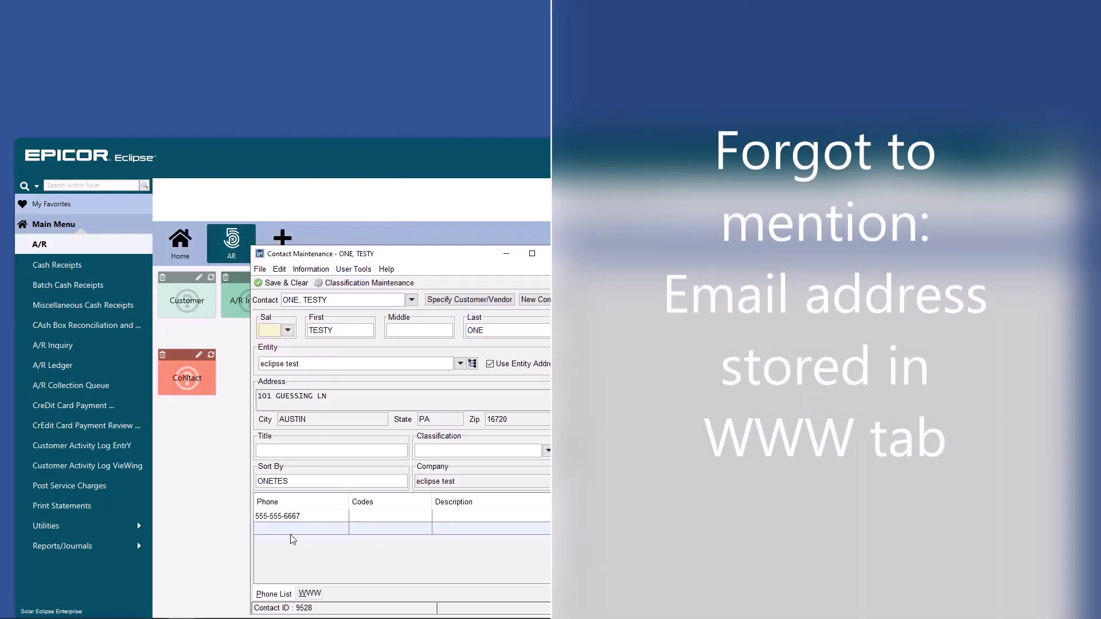
left_click(319, 271)
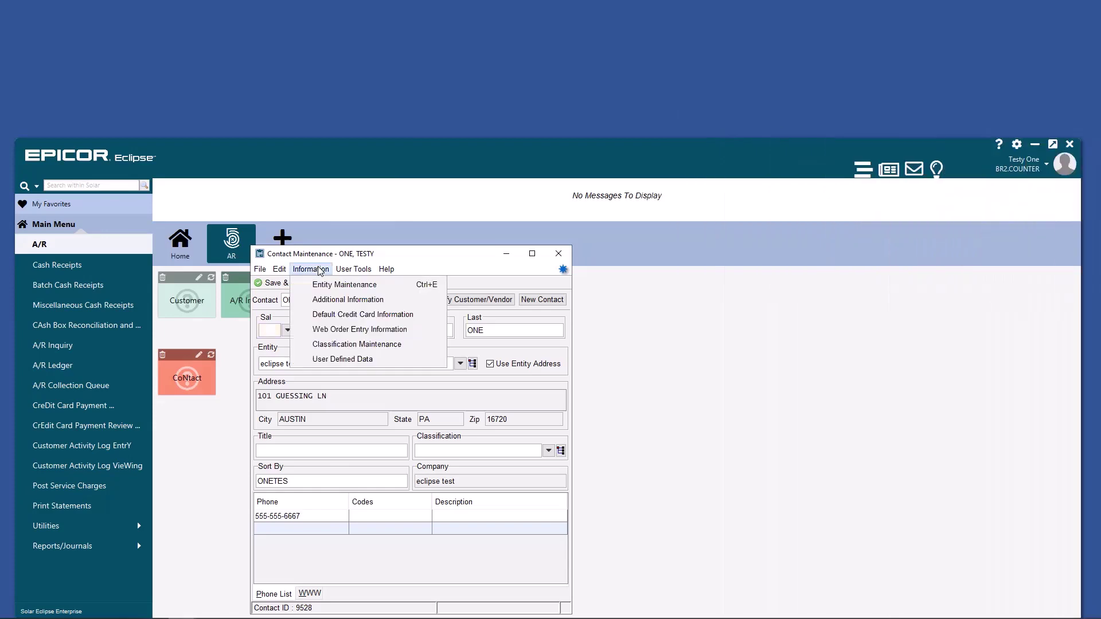
left_click(327, 333)
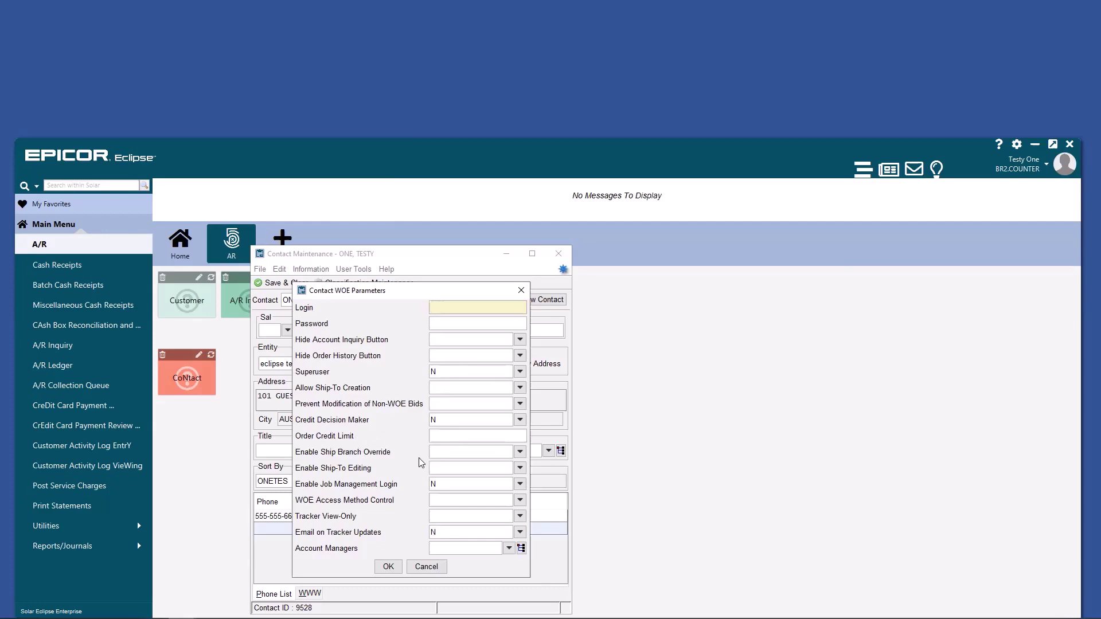
left_click(388, 566)
left_click(558, 254)
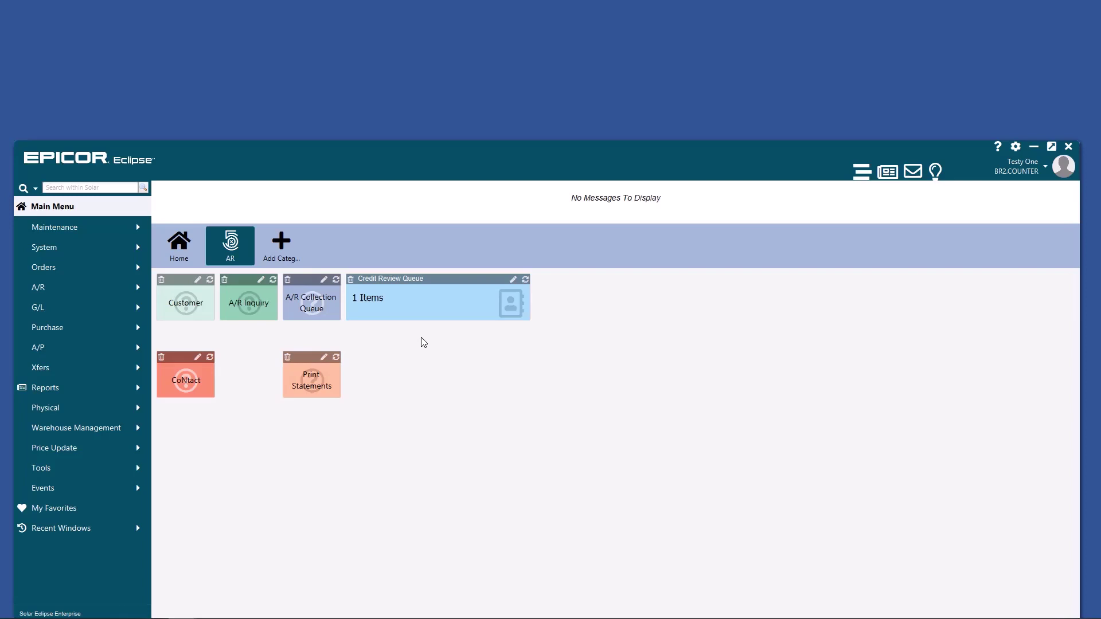
Turn on Flash on change and set a yellow background for the Credit Review Queue widget
left_click(513, 279)
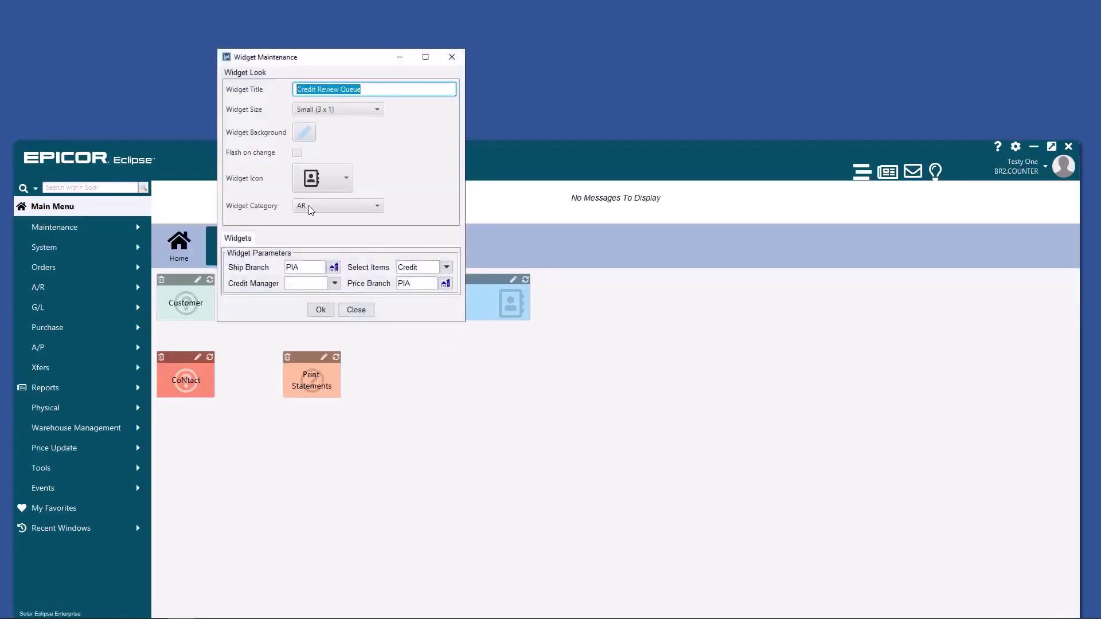
left_click(296, 151)
left_click(305, 133)
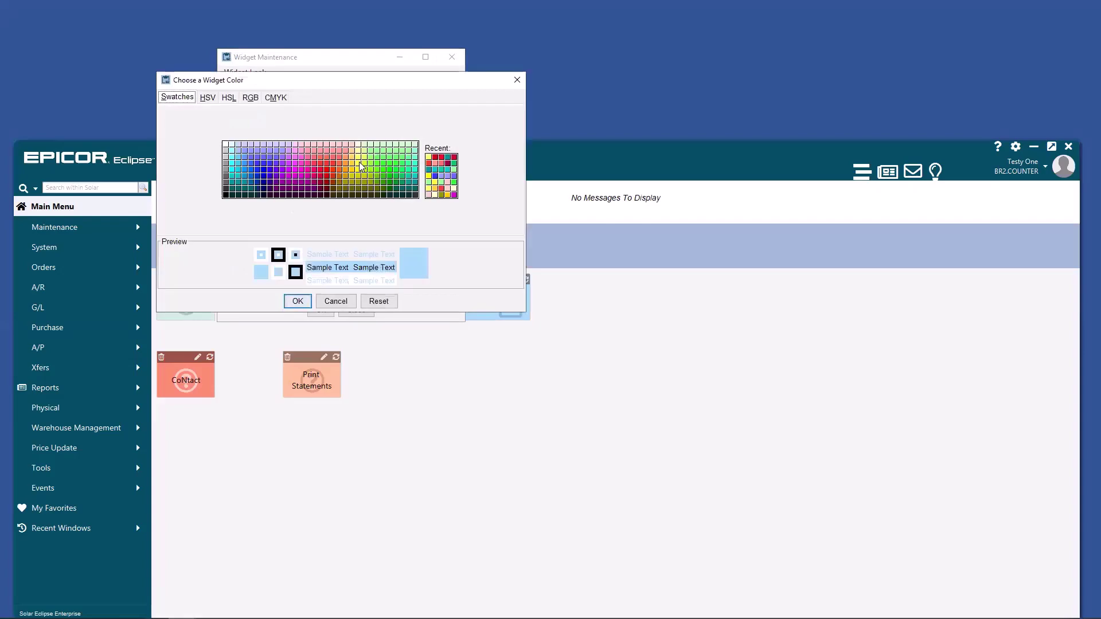
left_click(360, 169)
left_click(298, 301)
left_click(320, 310)
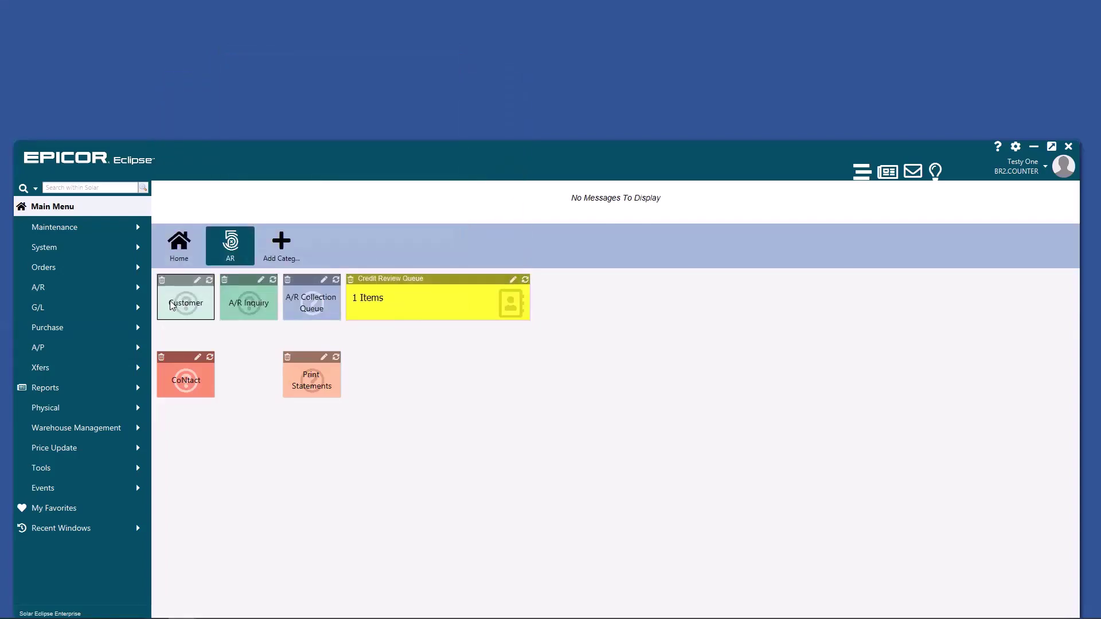
Load customer 'eclipse test' in Customer Maintenance, then close its credit controls and the window
left_click(170, 300)
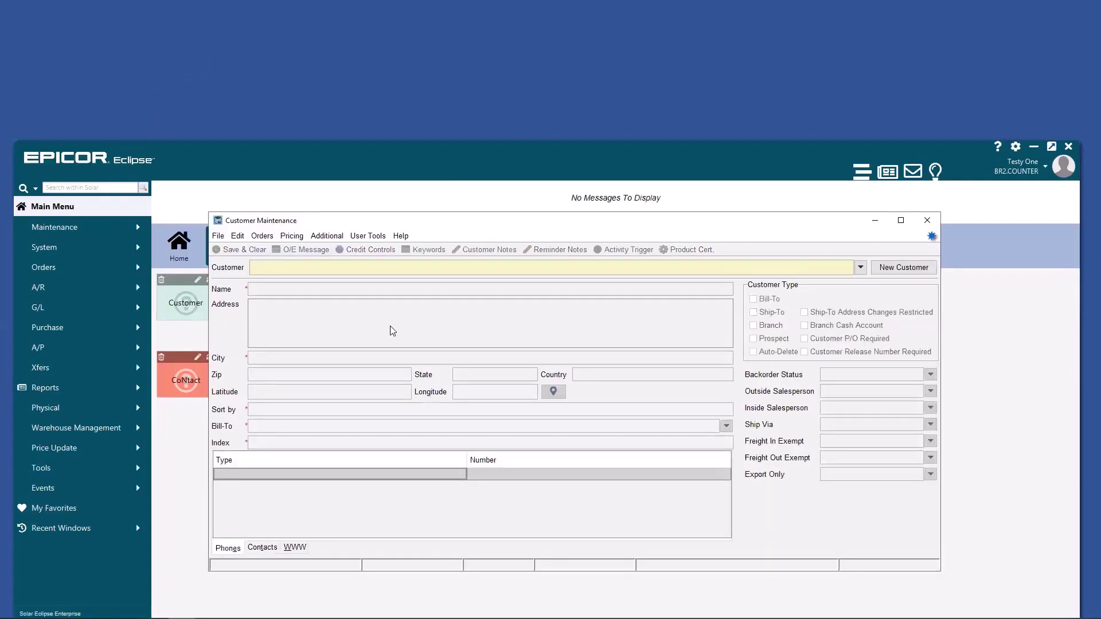
type("eclipse test")
key("Return")
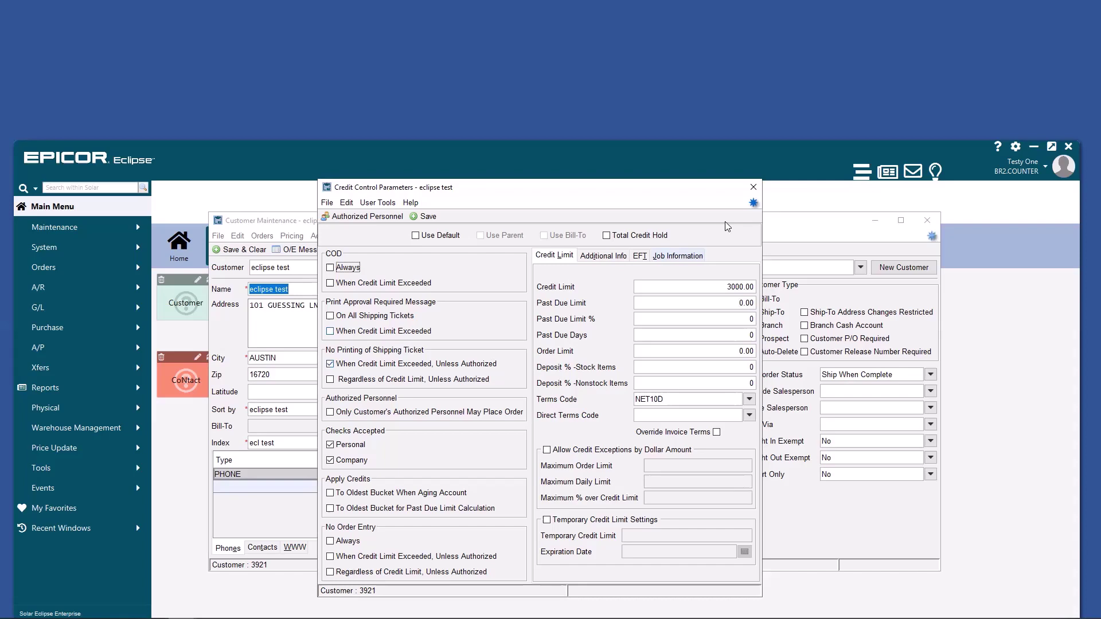
left_click(752, 186)
left_click(928, 221)
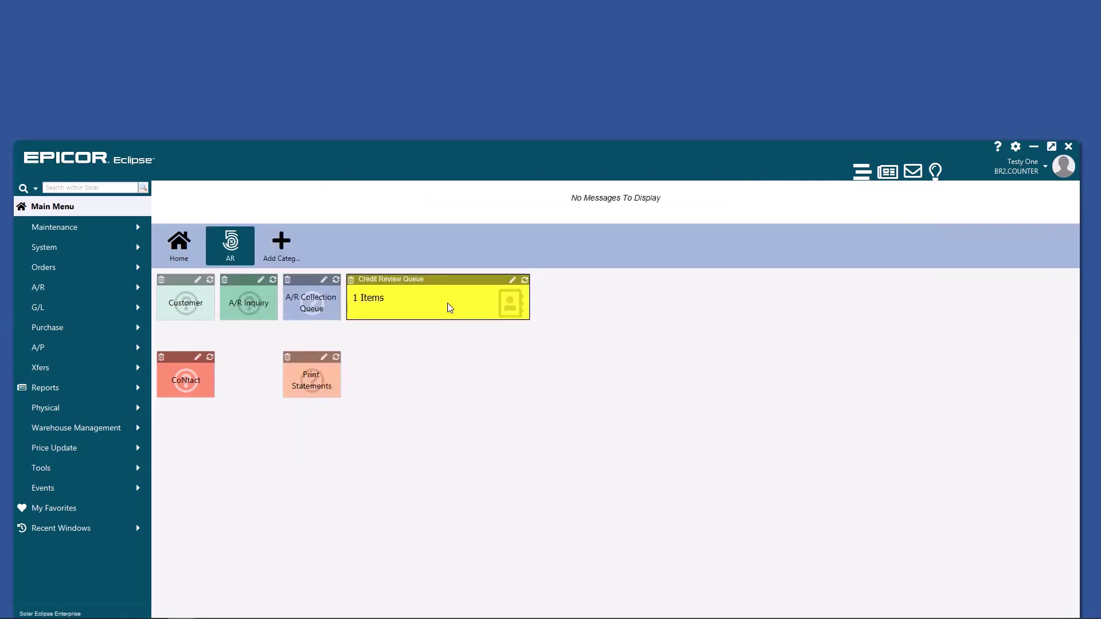
Open the Credit Review Queue and inspect the held 3,271.09 order's available actions
left_click(447, 304)
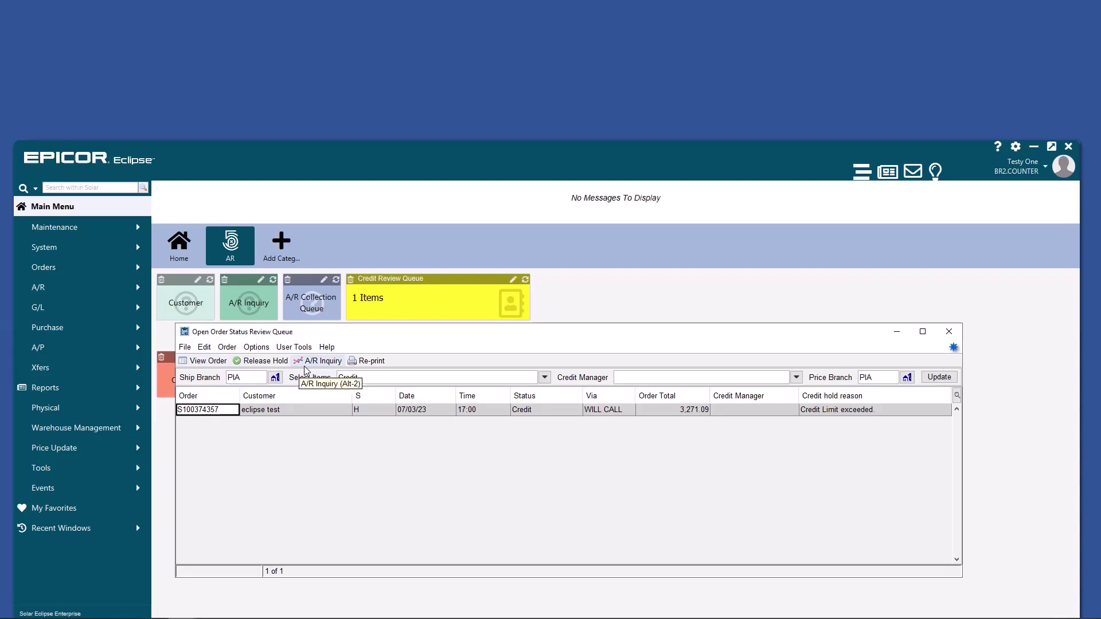
left_click(224, 348)
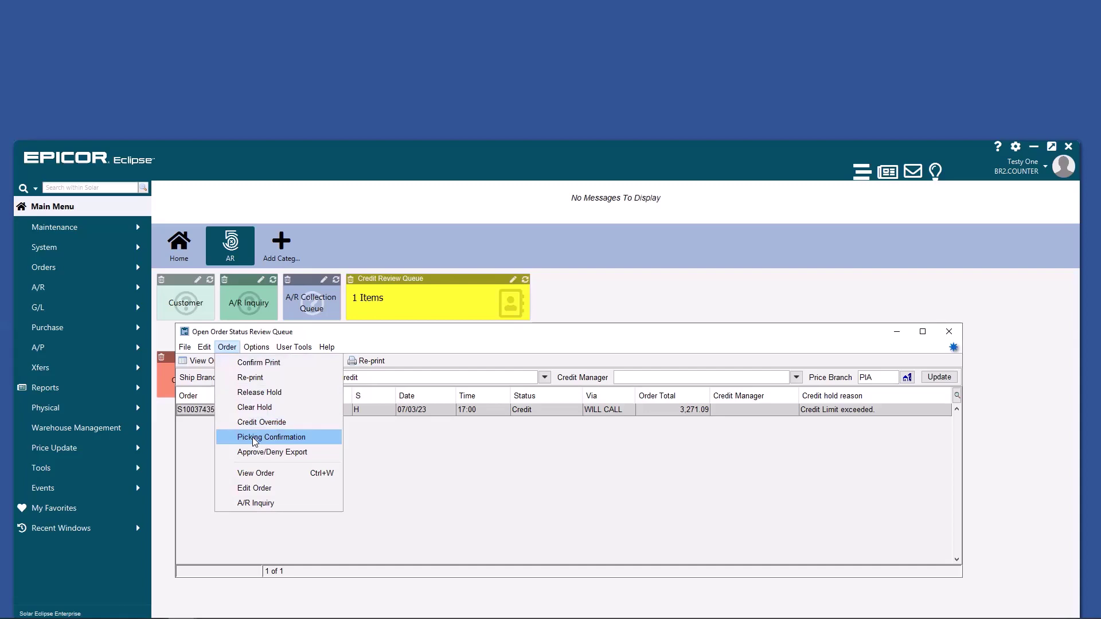
left_click(416, 460)
right_click(224, 412)
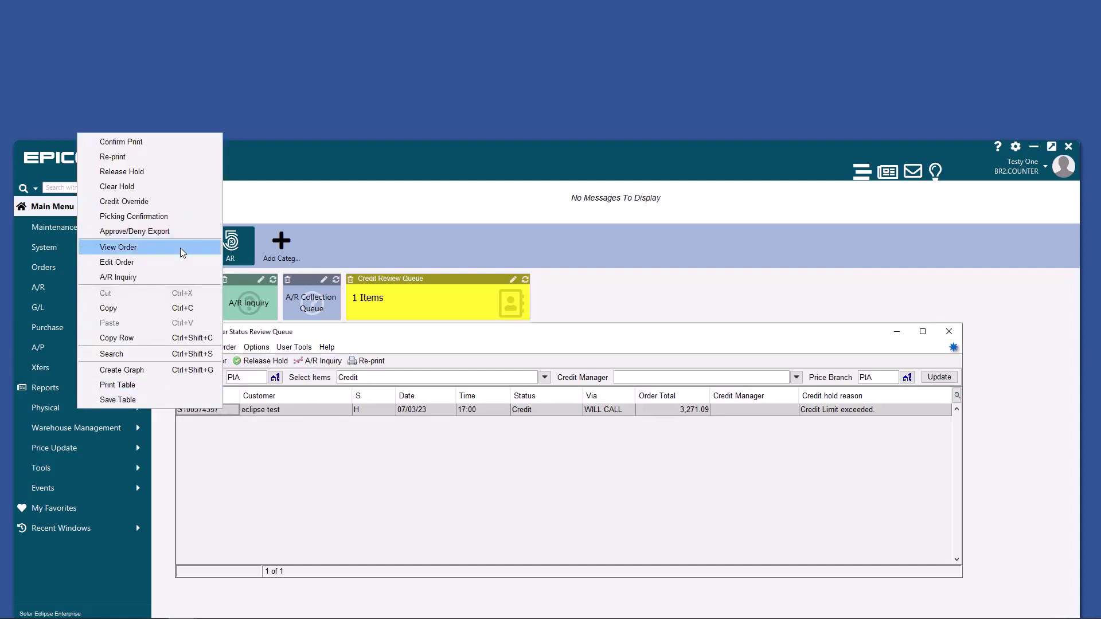
left_click(183, 260)
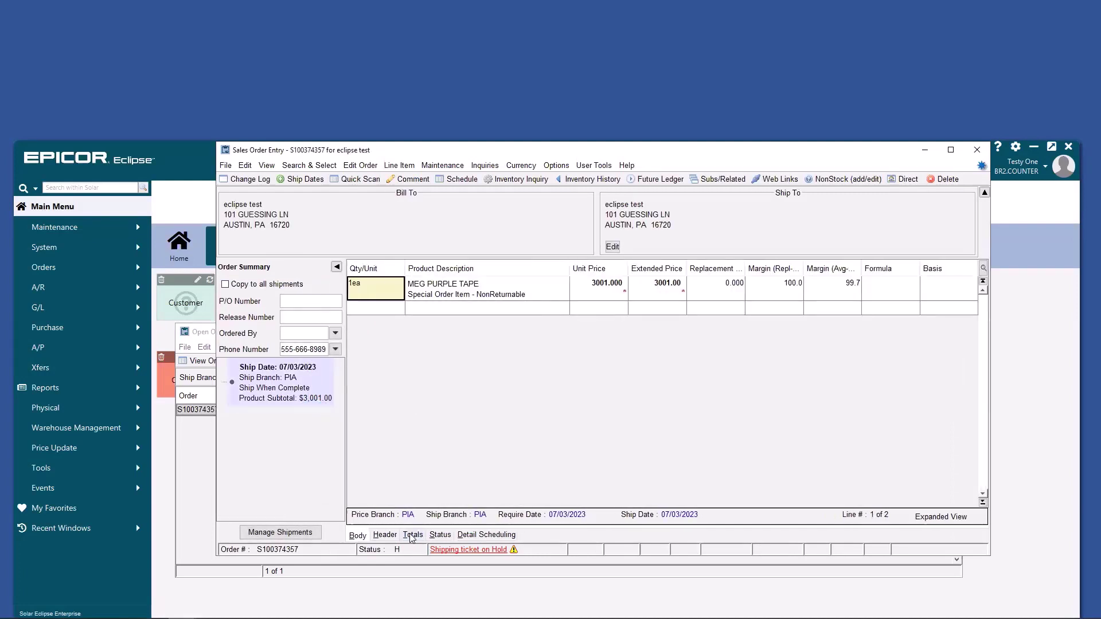
left_click(412, 535)
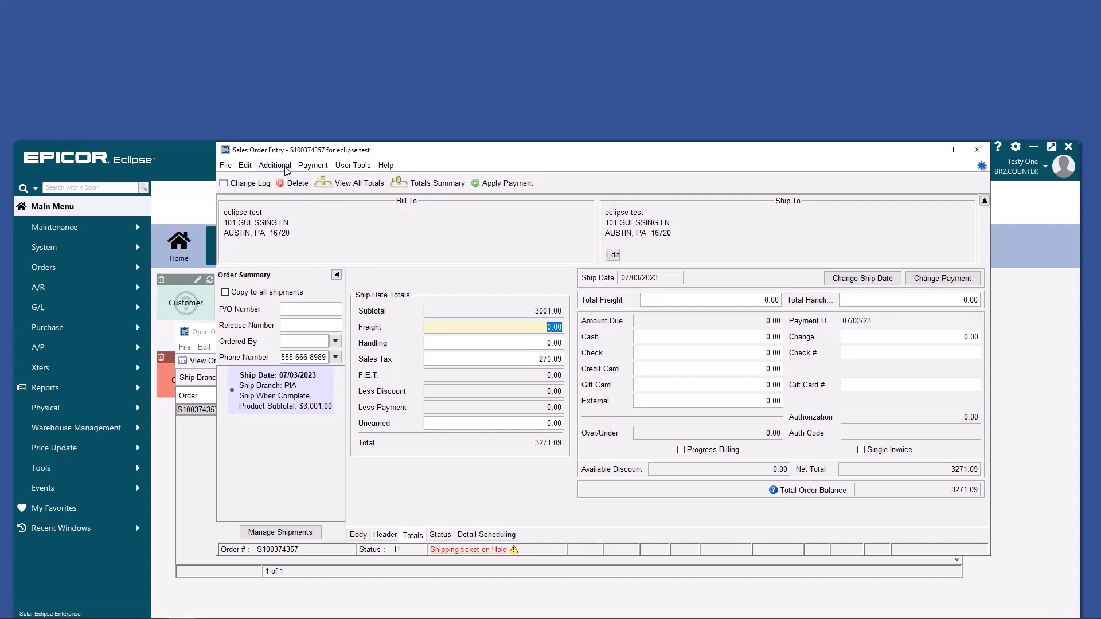
left_click(310, 167)
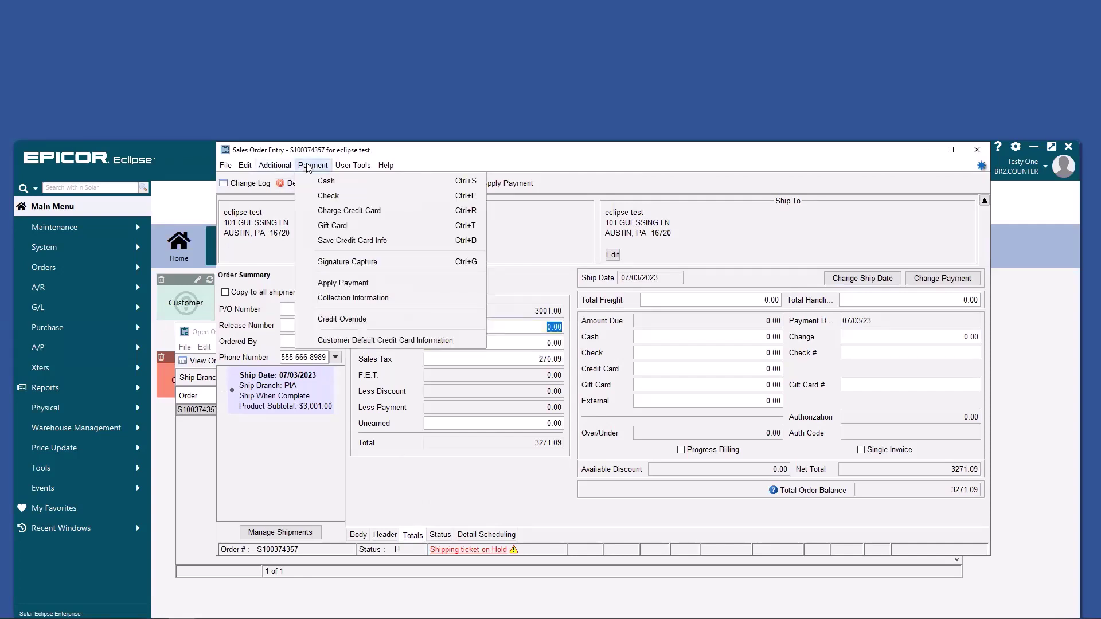
left_click(391, 320)
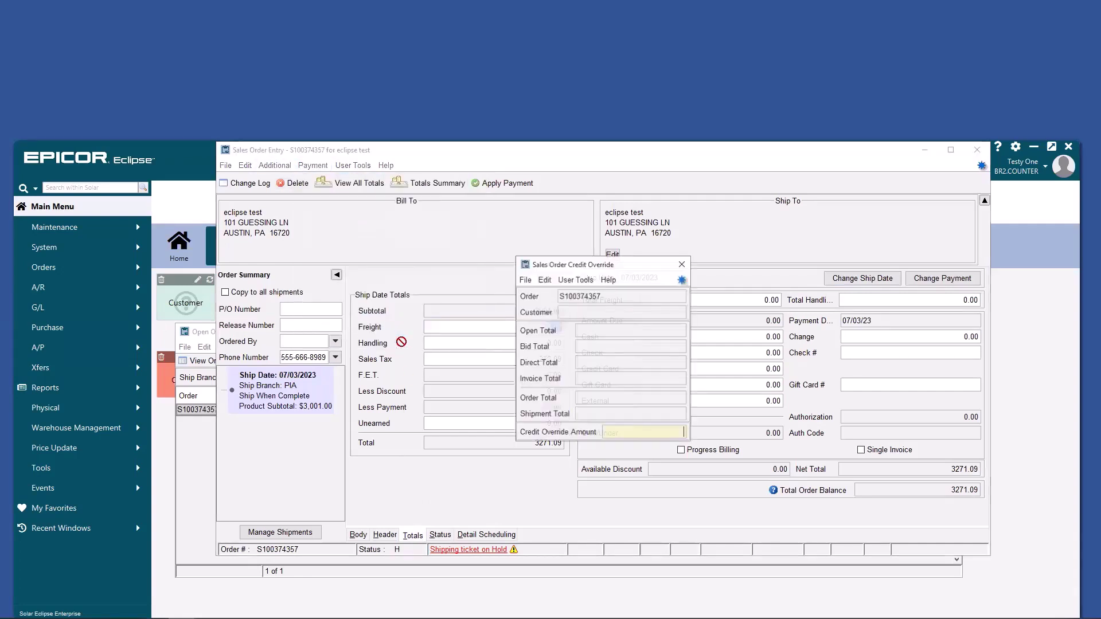
left_click(682, 265)
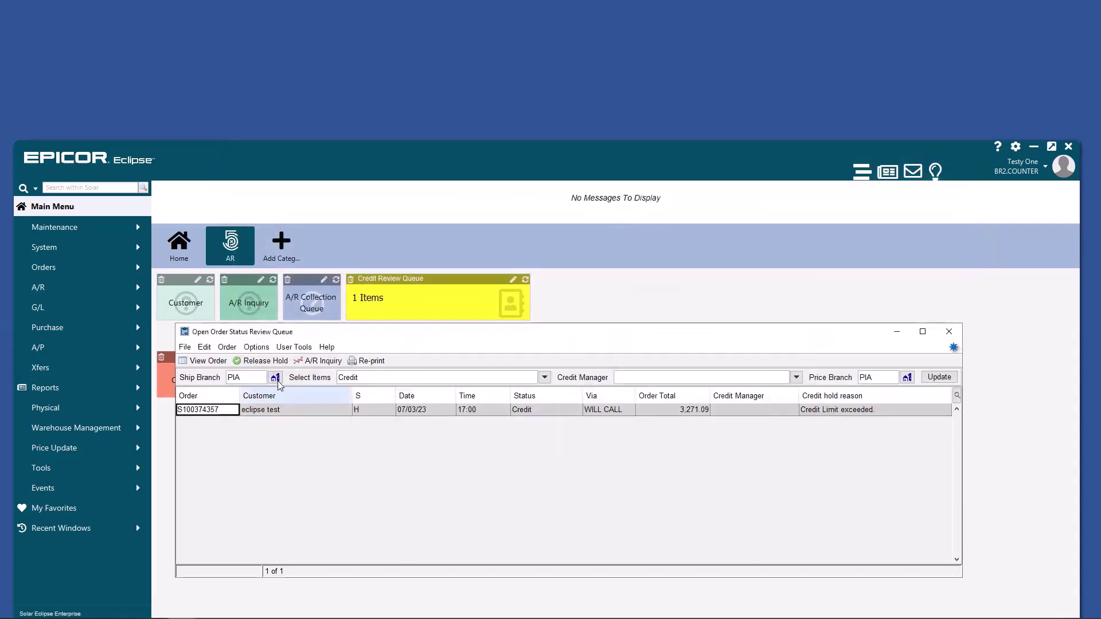
left_click(227, 348)
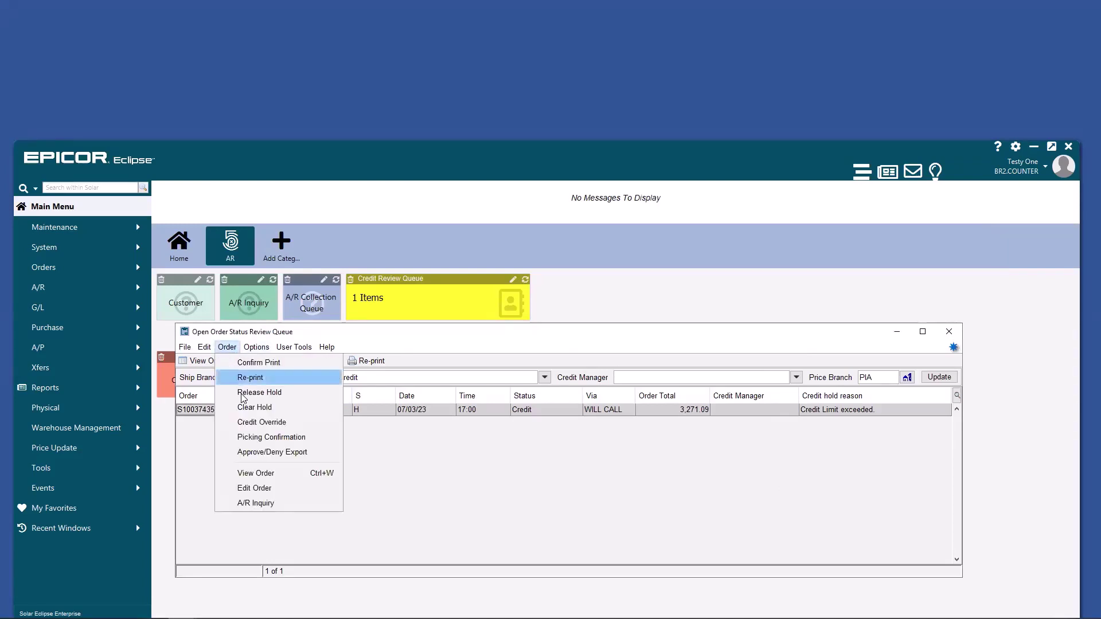
left_click(238, 423)
key("Escape")
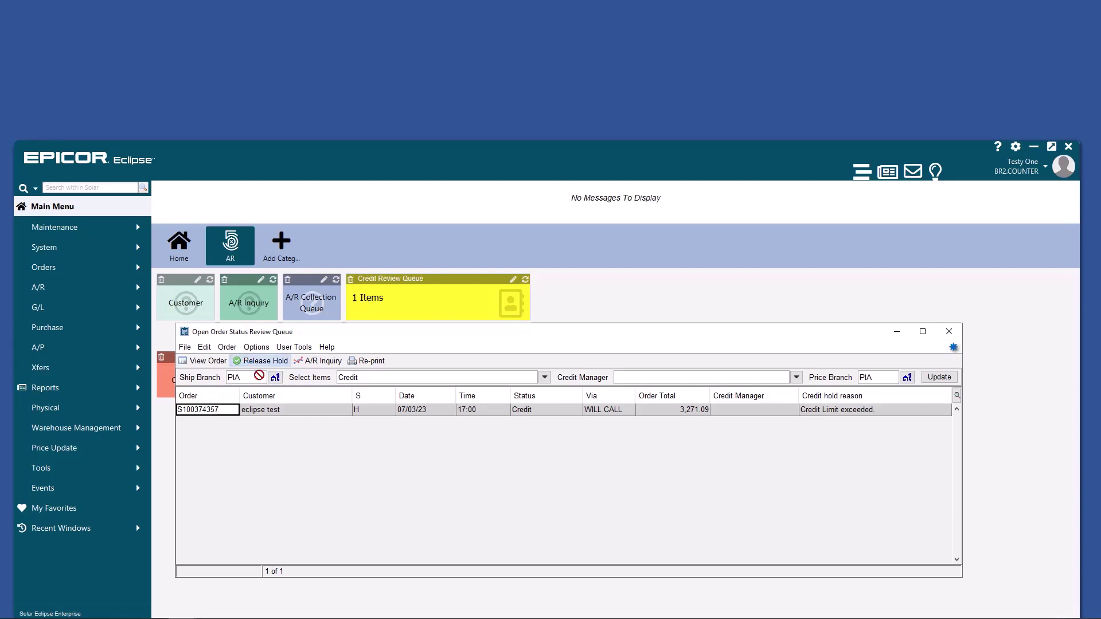
Release the queued order's credit hold, then sort the A/R Collection Queue by Credit Avail
left_click(260, 362)
key("Return")
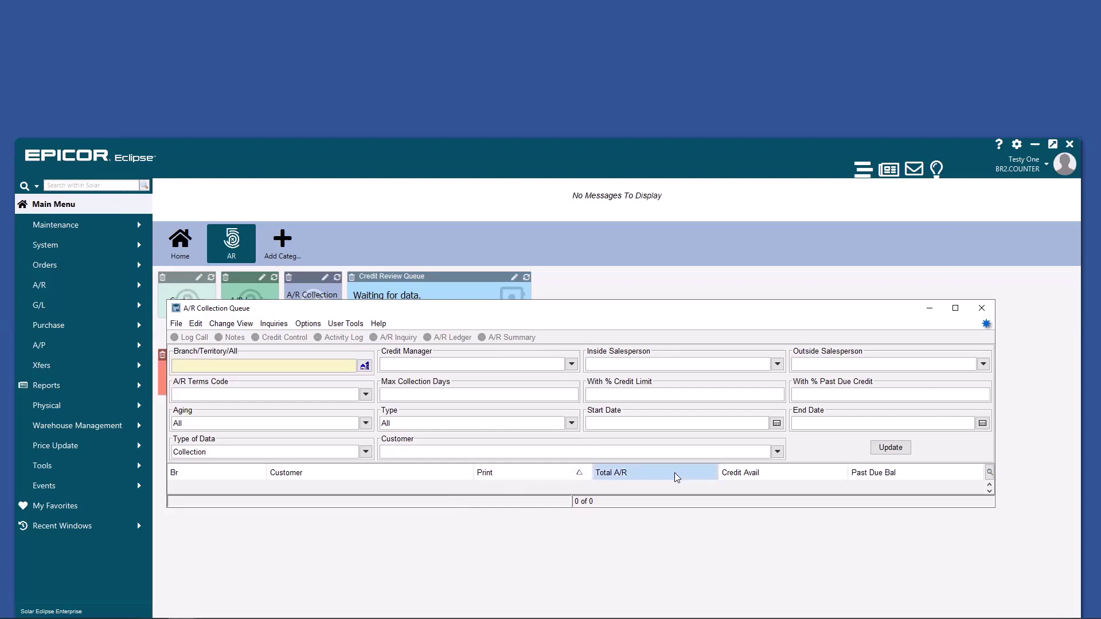
left_click(842, 475)
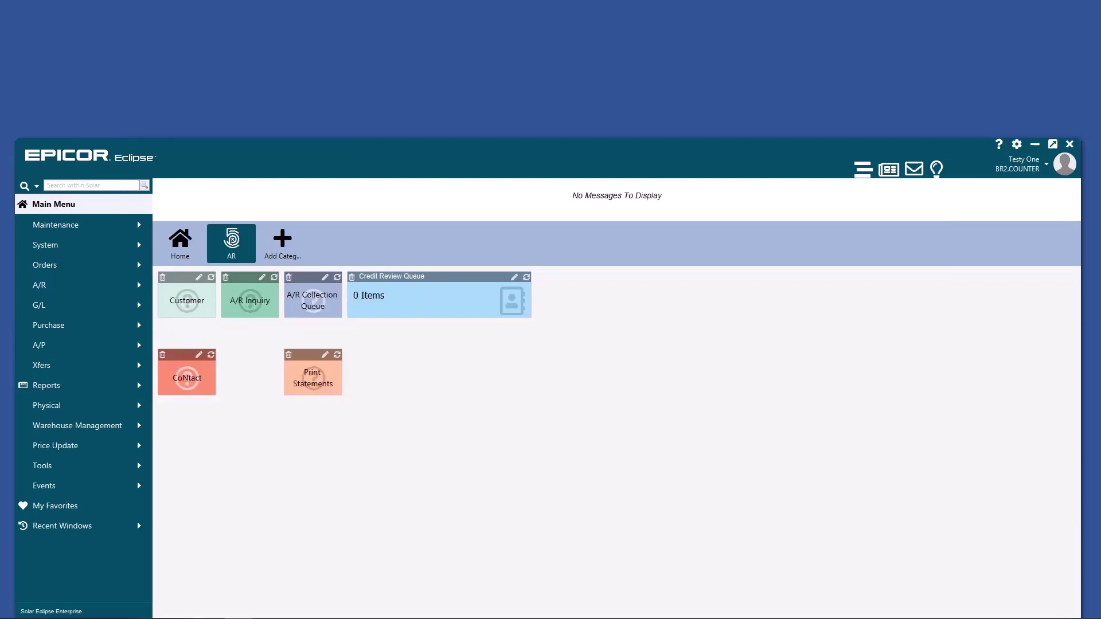